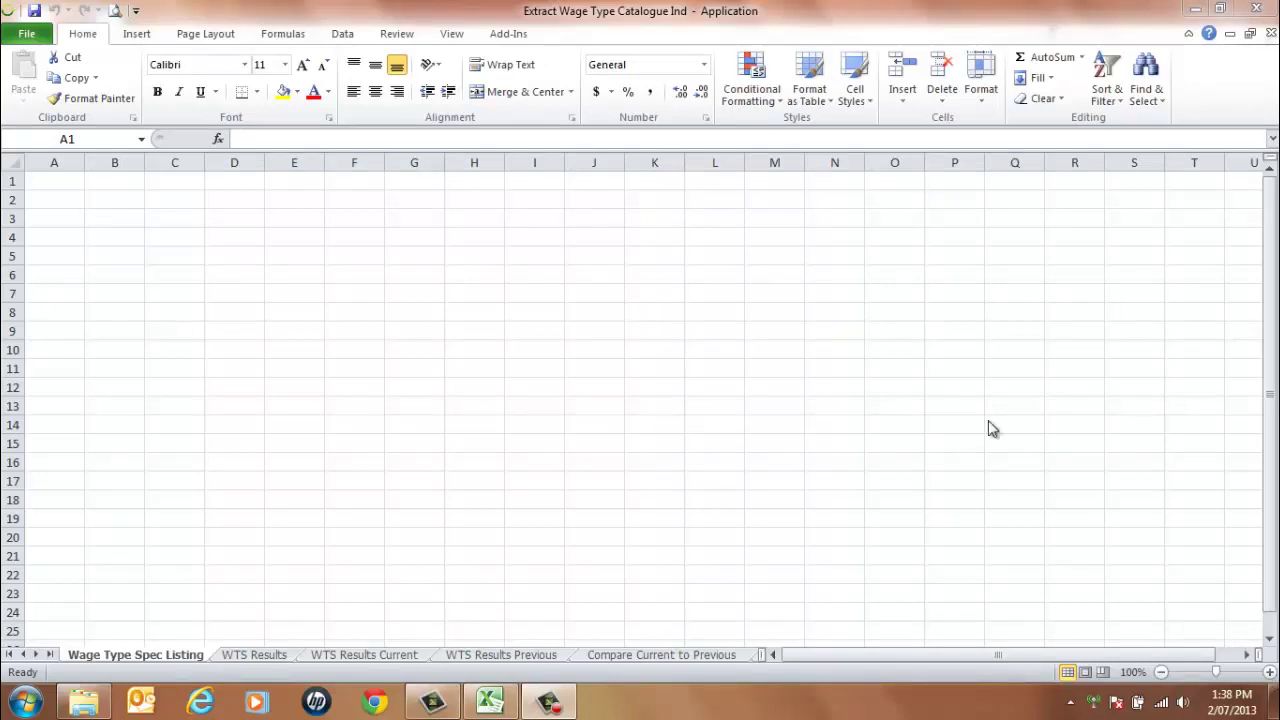
Step: Start the Load WT Spec Listing wizard from the SAP Wage Type Catalogue Ind add-in
{"action": "left_click", "coordinate": [508, 35]}
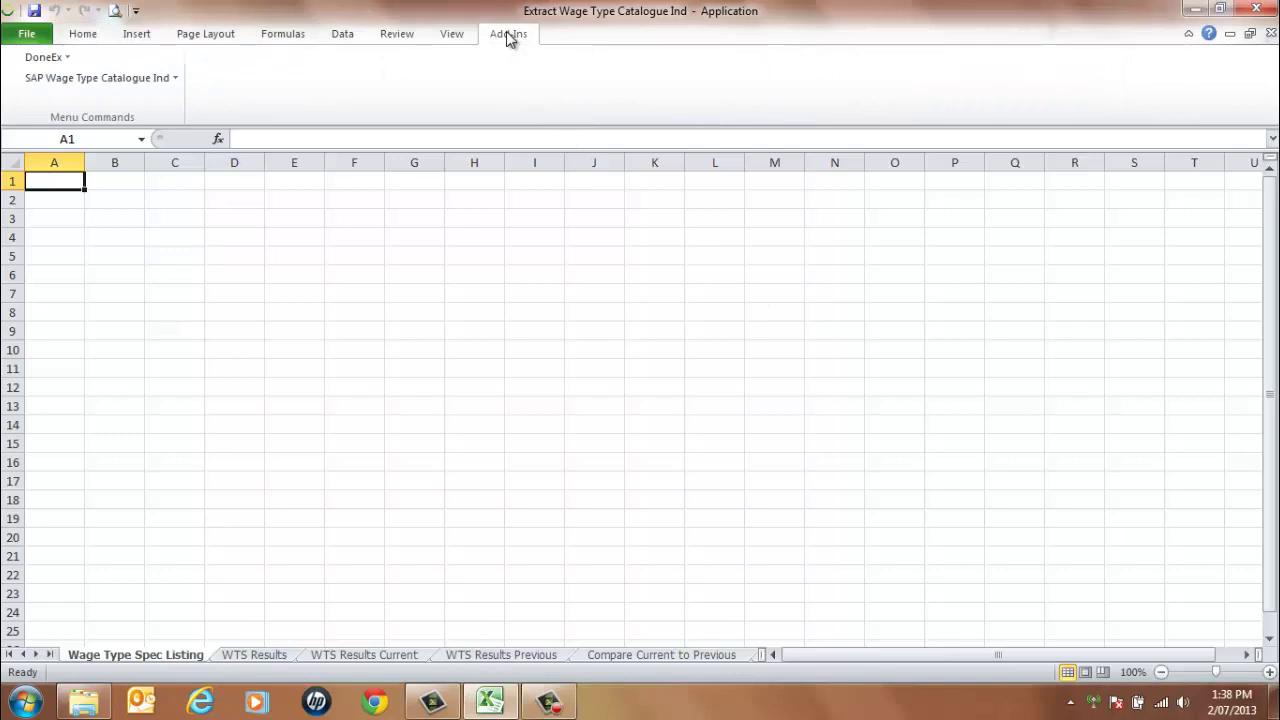
{"action": "left_click", "coordinate": [176, 77]}
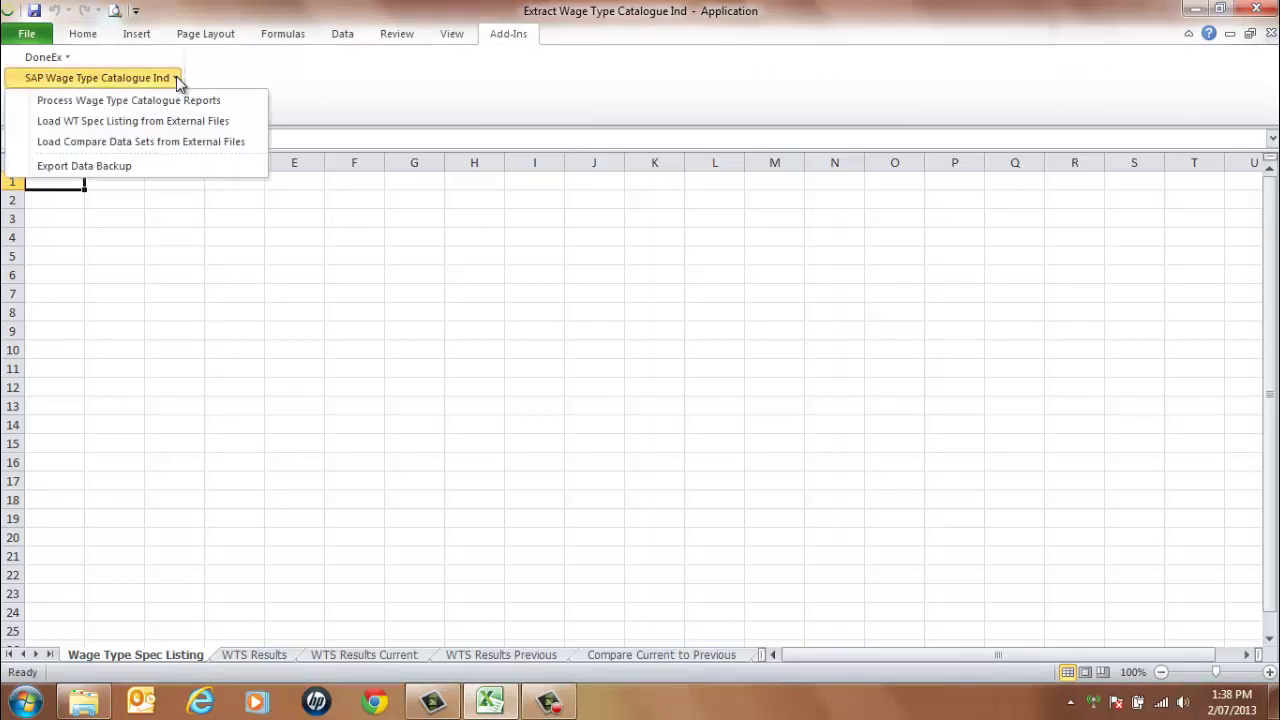
{"action": "left_click", "coordinate": [249, 129]}
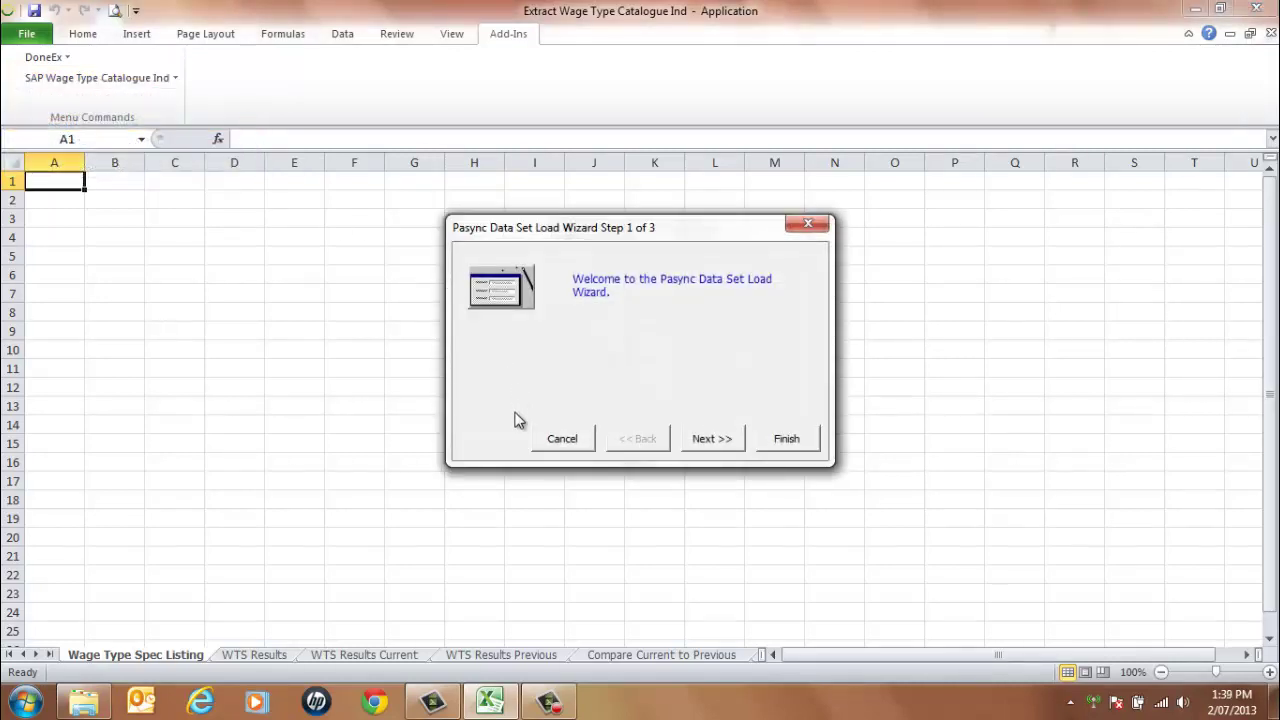
{"action": "left_click", "coordinate": [710, 440]}
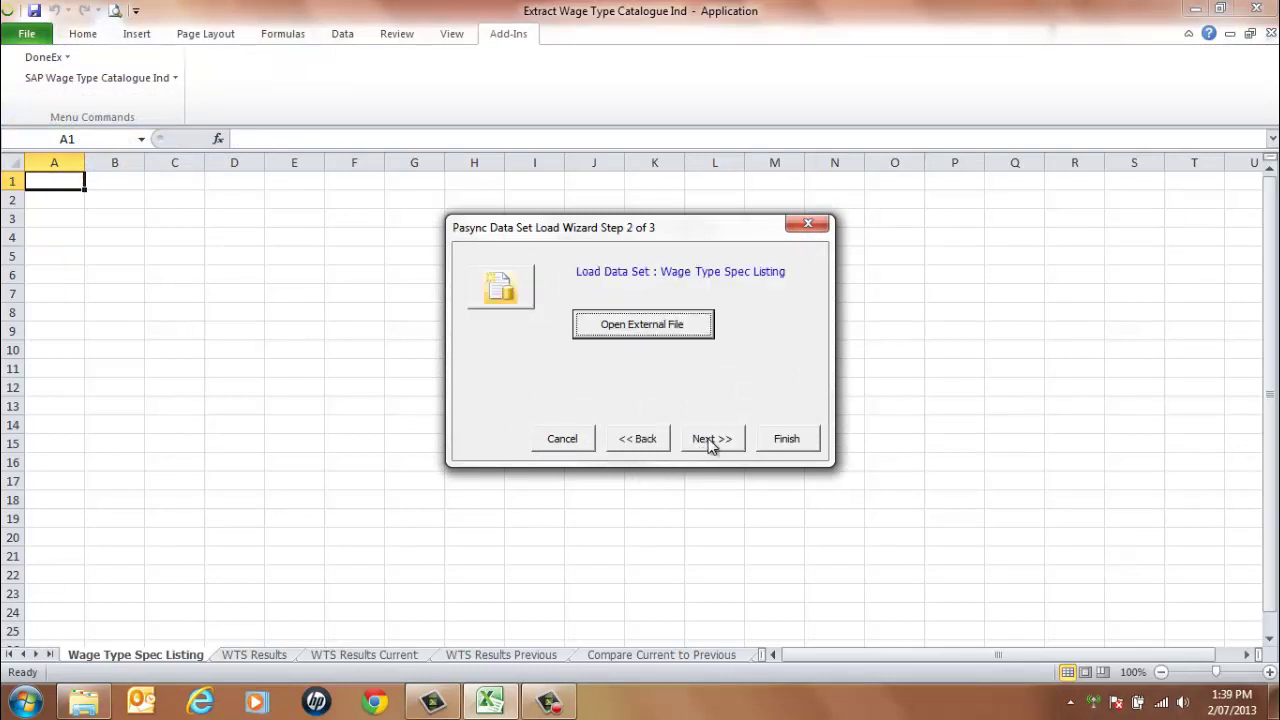
Step: Use the WTSpecification Load Example sheet of C:\WT Catalogue\QA Doco File Ind.xlsx as the source
{"action": "left_click", "coordinate": [655, 330]}
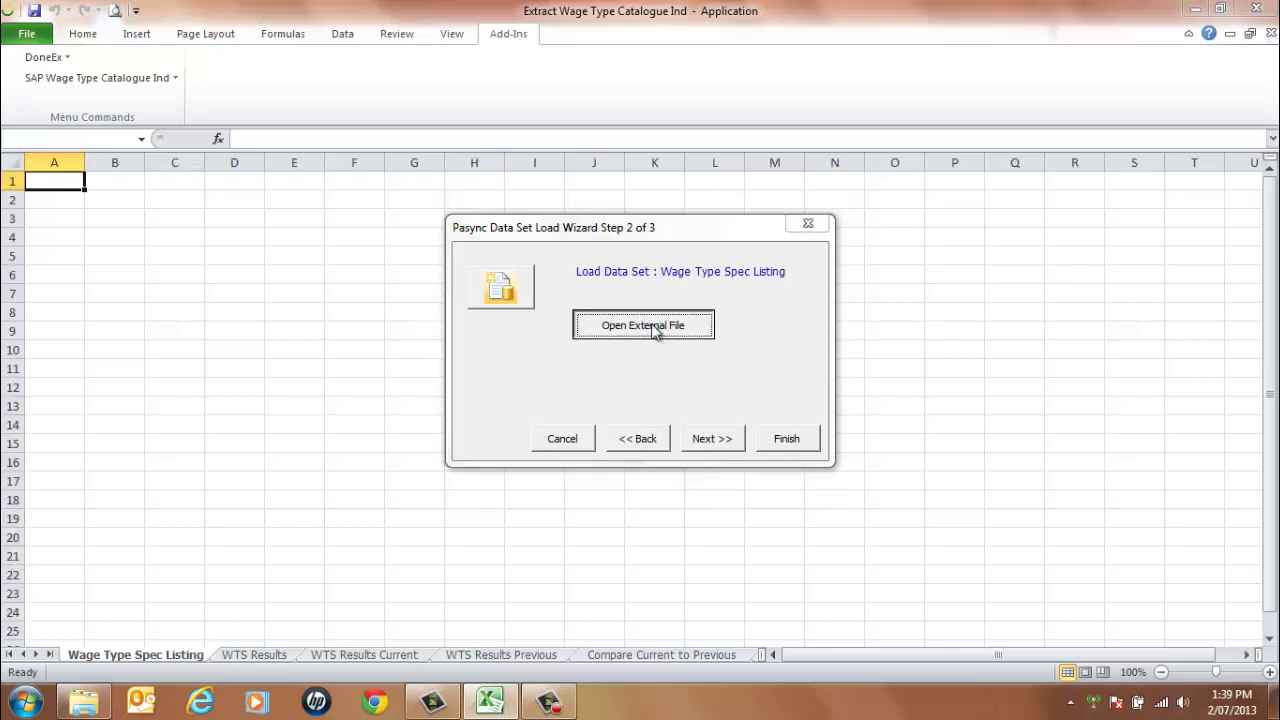
{"action": "left_click", "coordinate": [374, 287]}
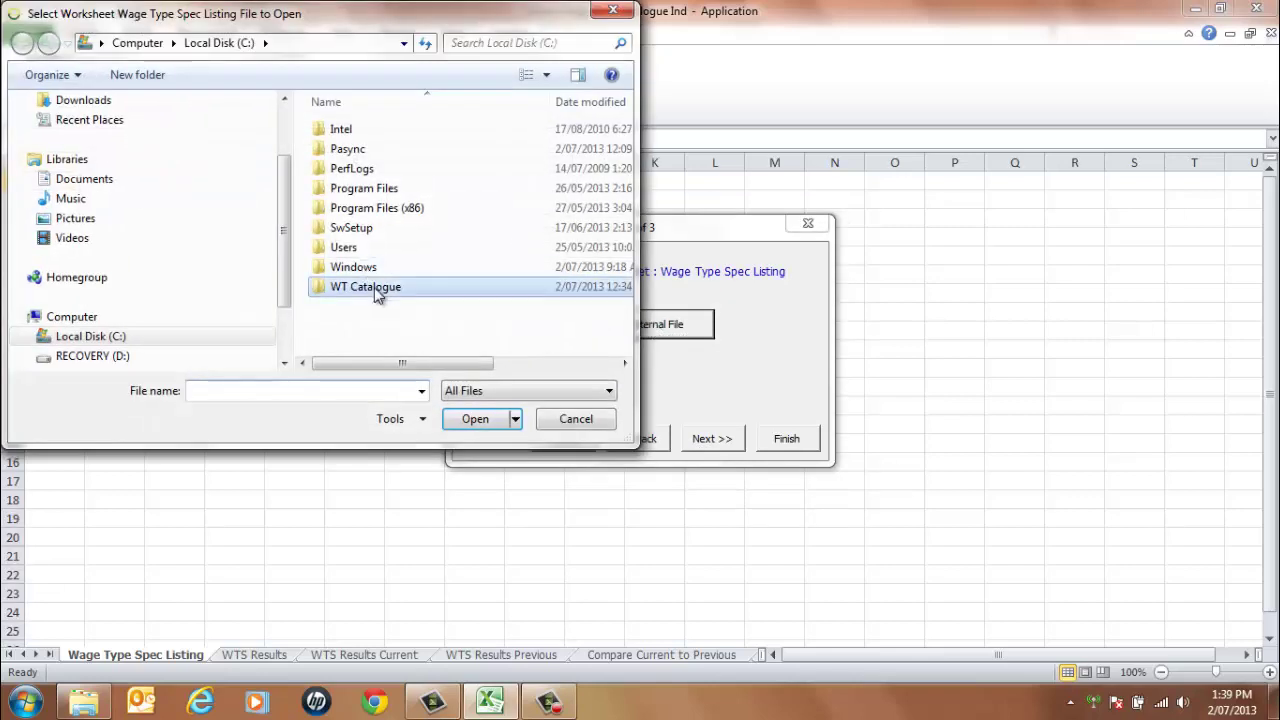
{"action": "double_click", "coordinate": [374, 287]}
{"action": "double_click", "coordinate": [343, 132]}
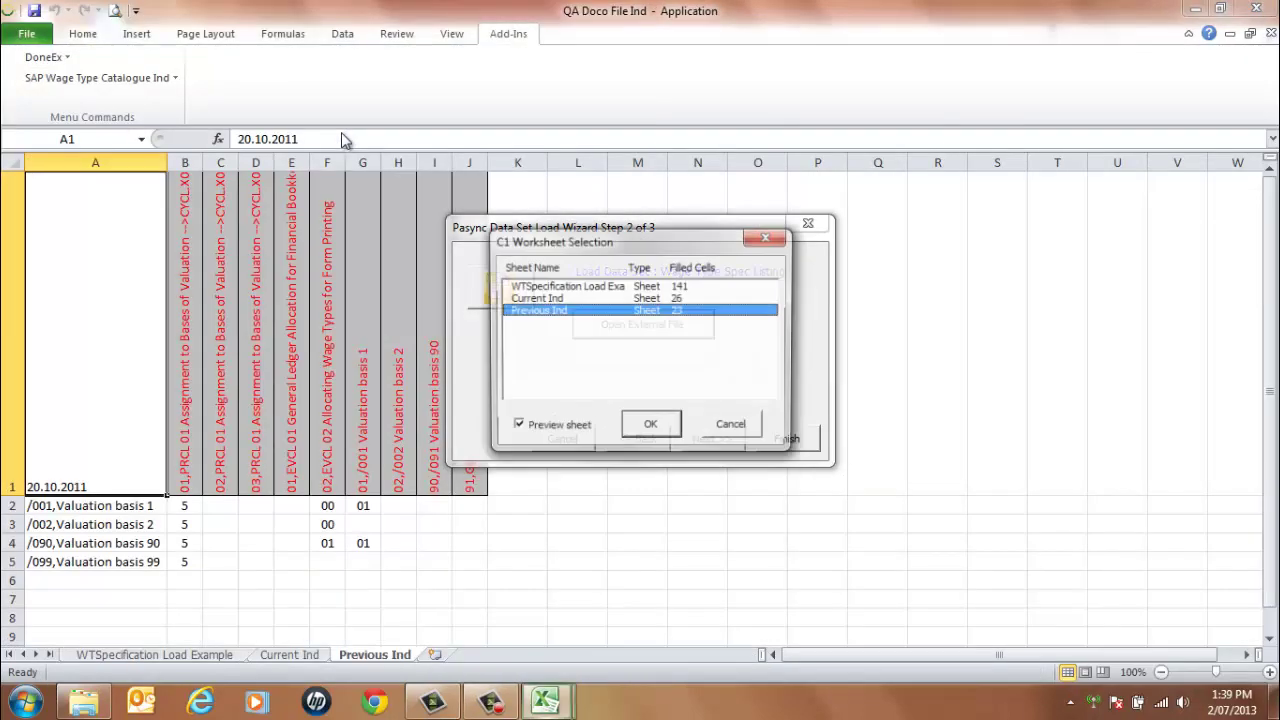
{"action": "left_click", "coordinate": [576, 287]}
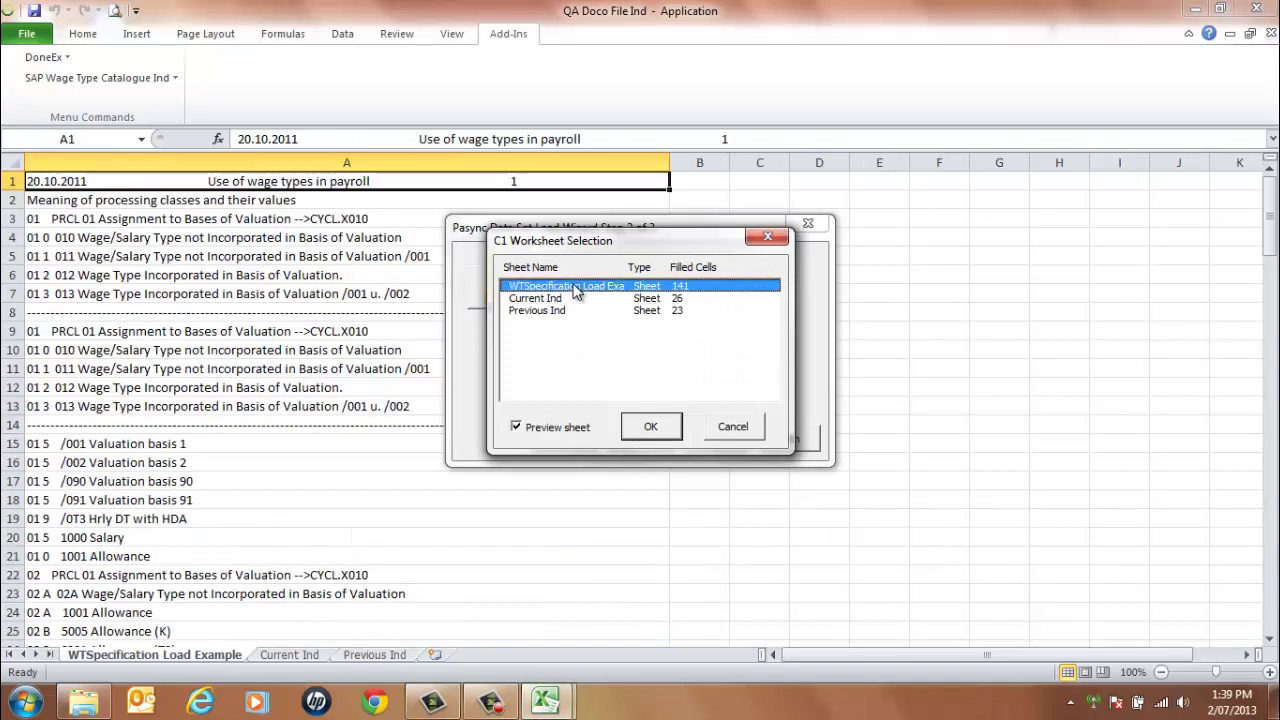
{"action": "left_click", "coordinate": [647, 428]}
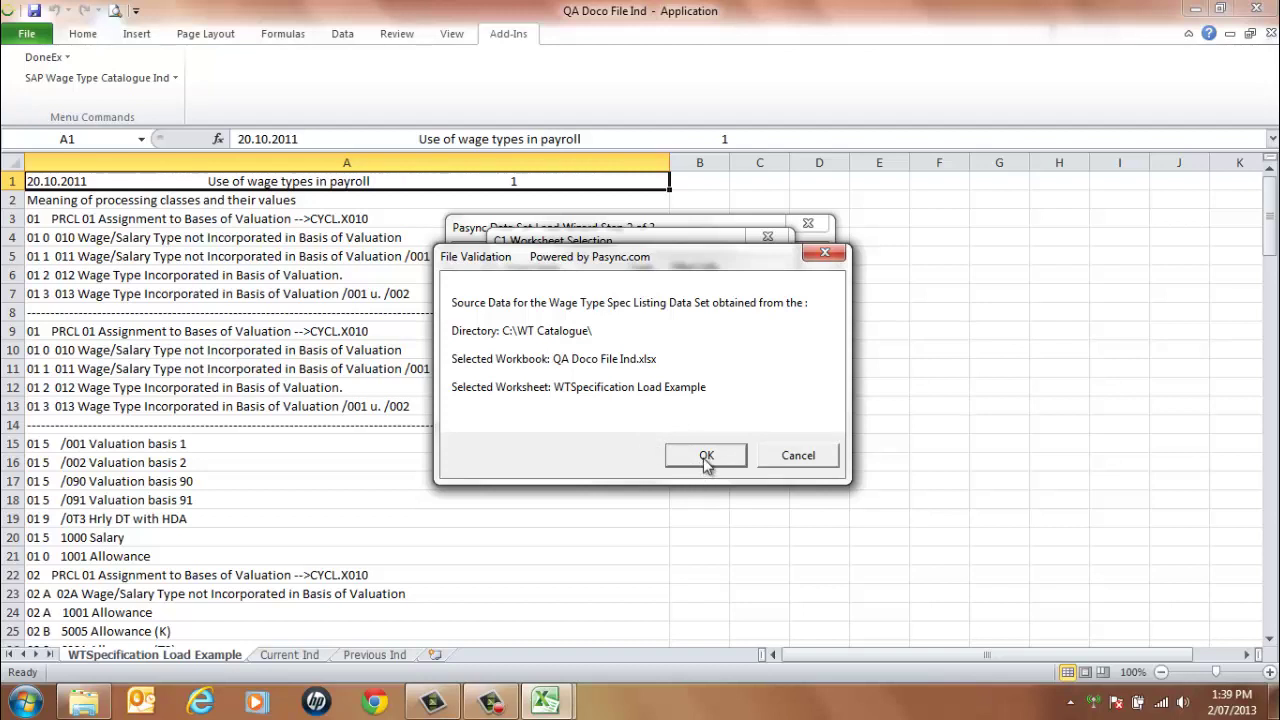
{"action": "left_click", "coordinate": [705, 458]}
Step: Finish the spec listing load and check column A's data headed '20.10.2011 Use of wage types in payroll'
{"action": "left_click", "coordinate": [707, 442]}
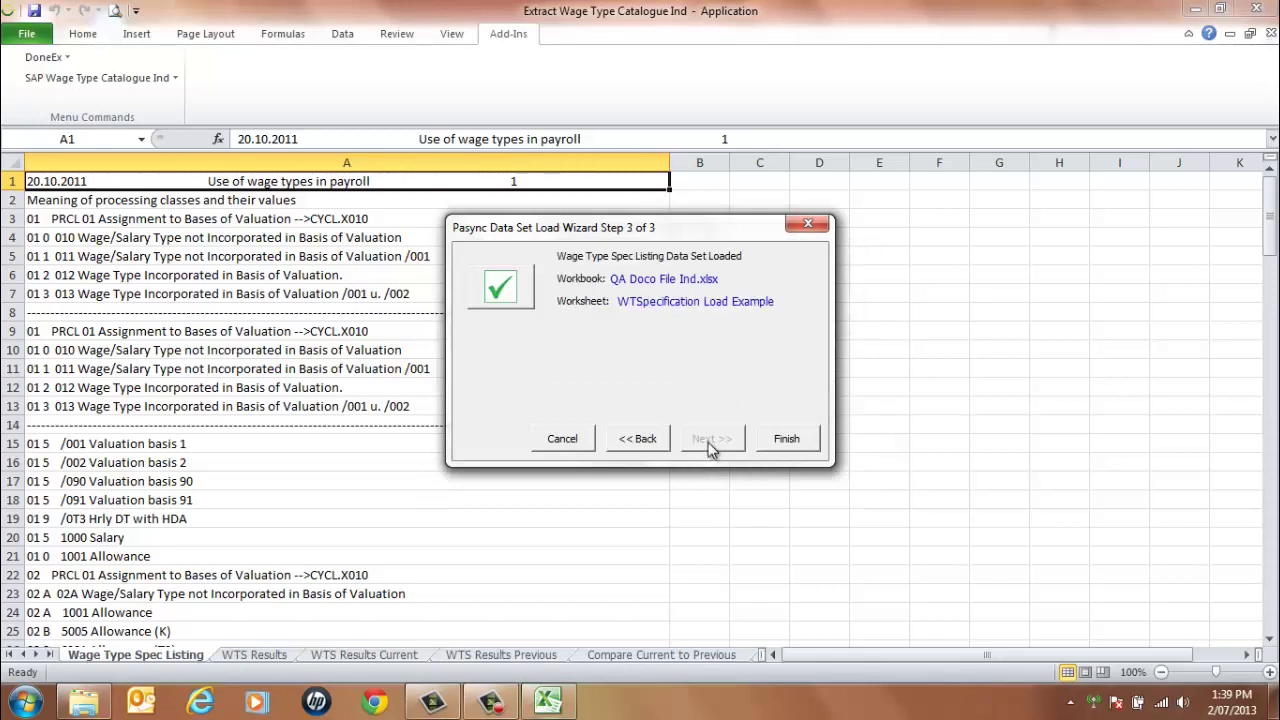
{"action": "left_click", "coordinate": [784, 440]}
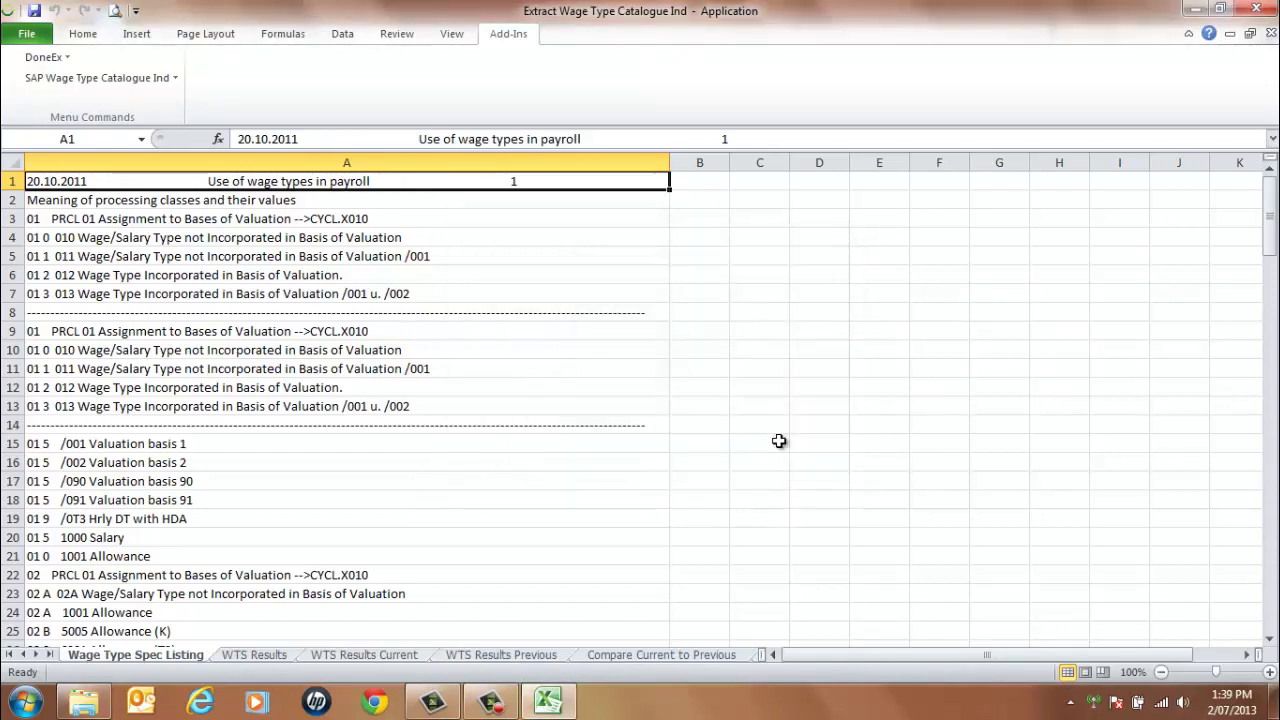
{"action": "left_click", "coordinate": [374, 162]}
{"action": "left_click", "coordinate": [337, 183]}
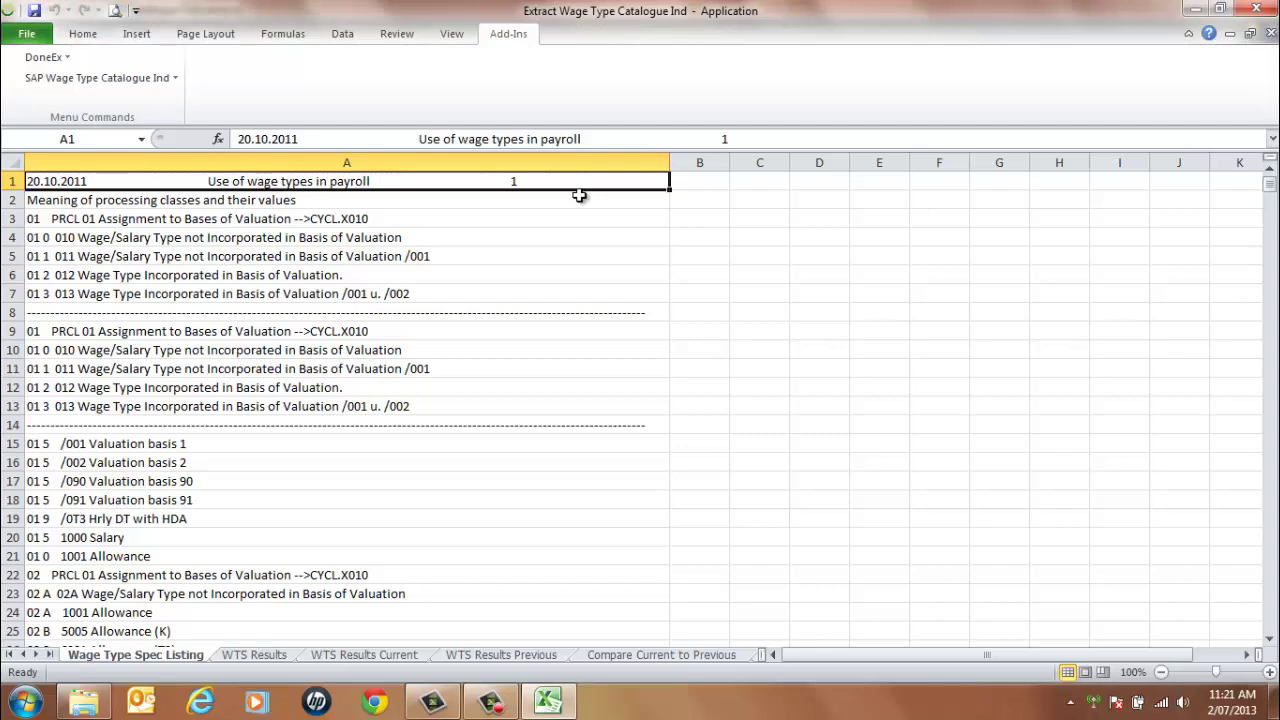
{"action": "left_click", "coordinate": [179, 79]}
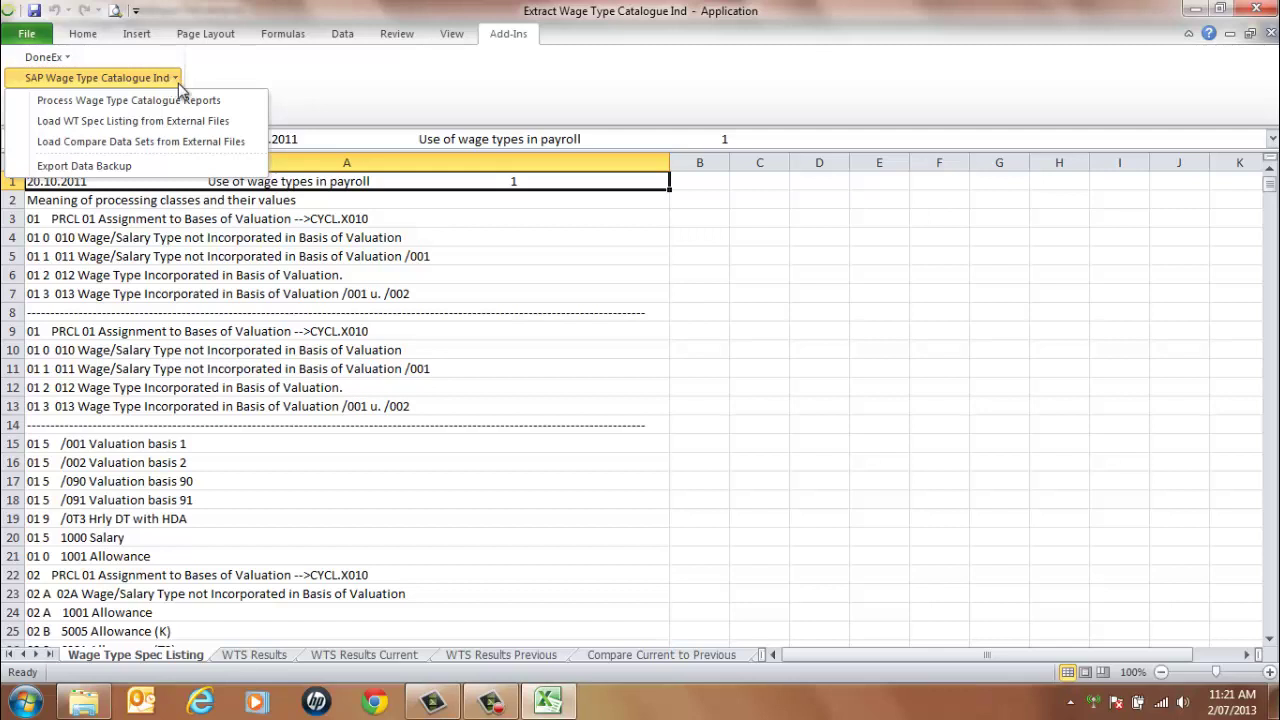
Step: Run Produce Wage Type Catalogue, generating /001, /002, /090 and /091 on WTS Results
{"action": "left_click", "coordinate": [199, 103]}
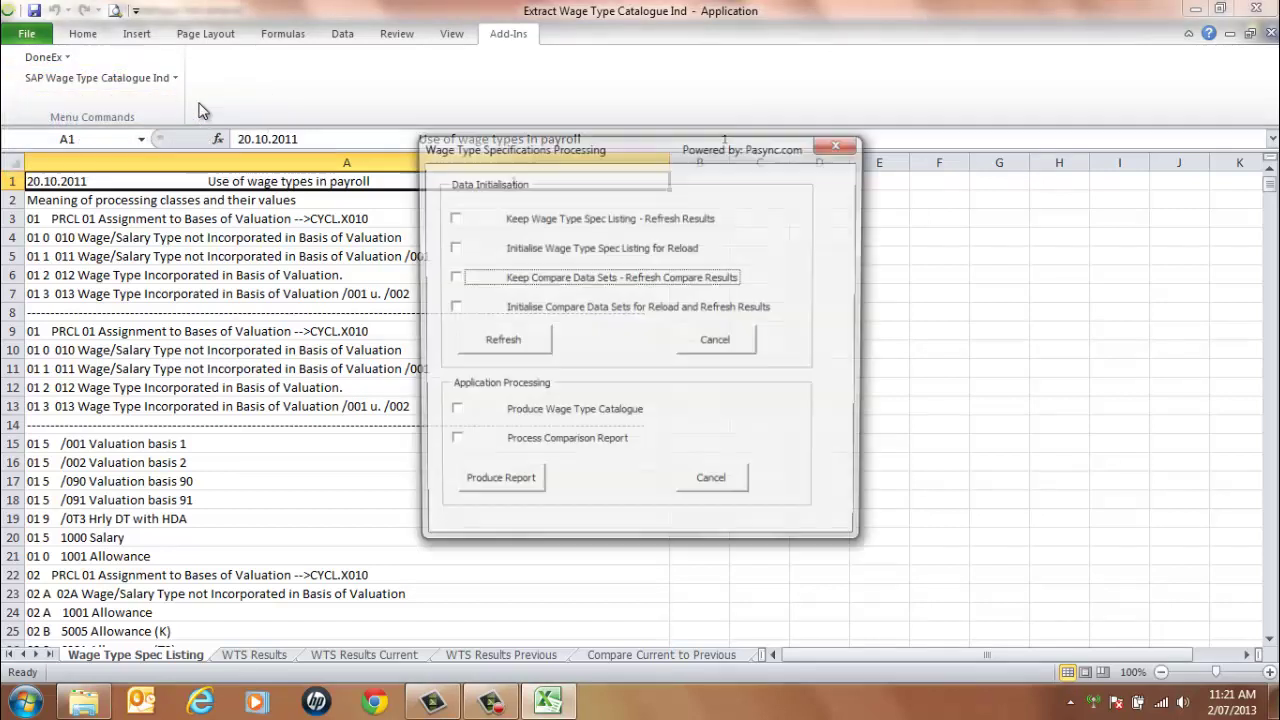
{"action": "left_click", "coordinate": [451, 414]}
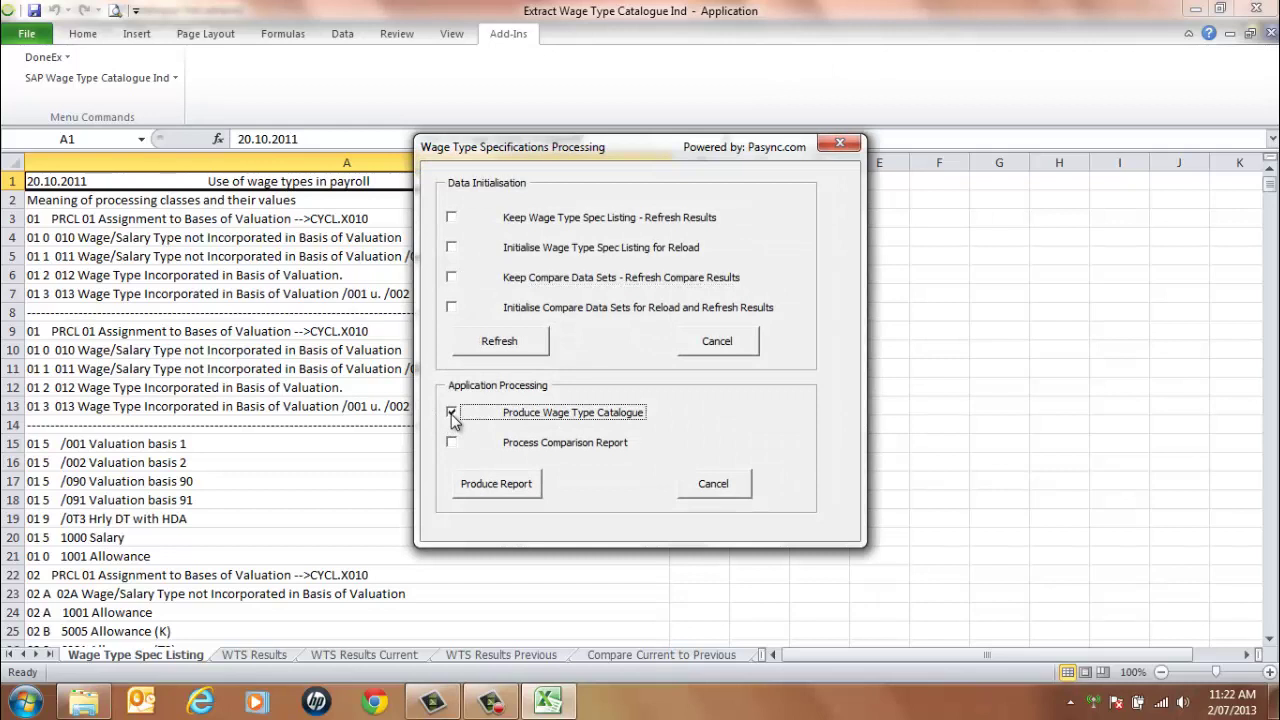
{"action": "left_click", "coordinate": [490, 488]}
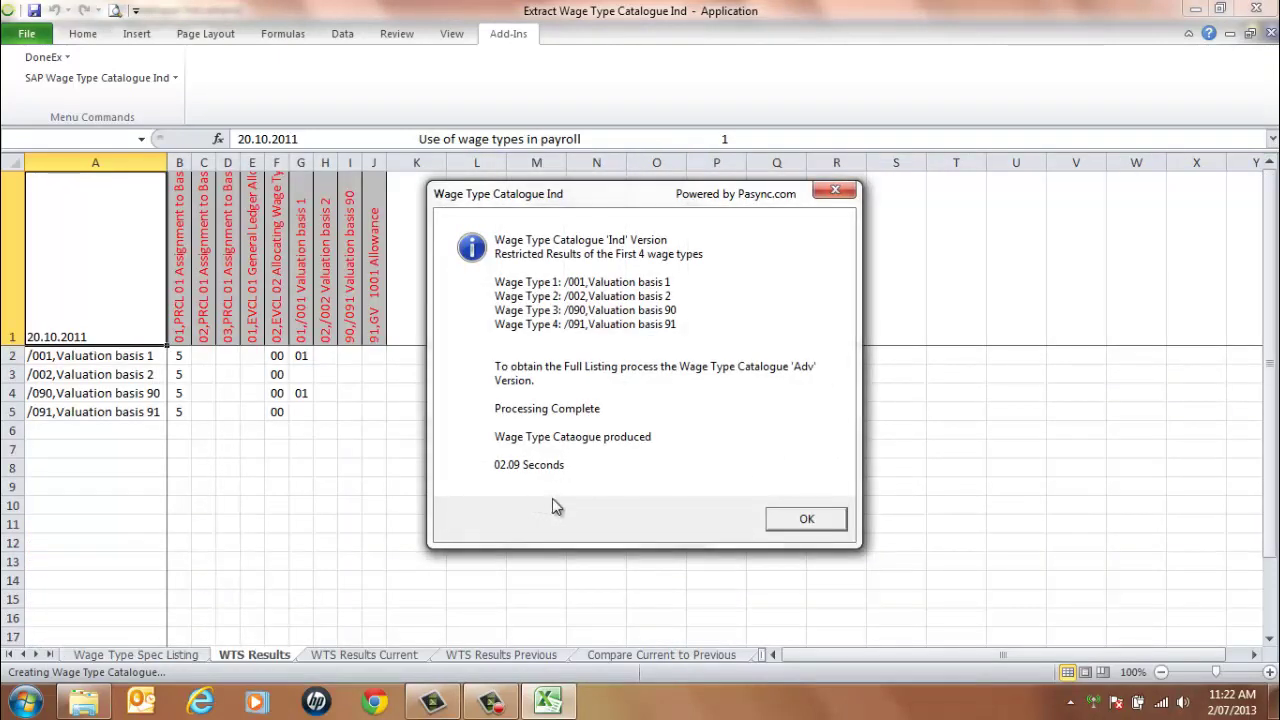
{"action": "left_click", "coordinate": [795, 520]}
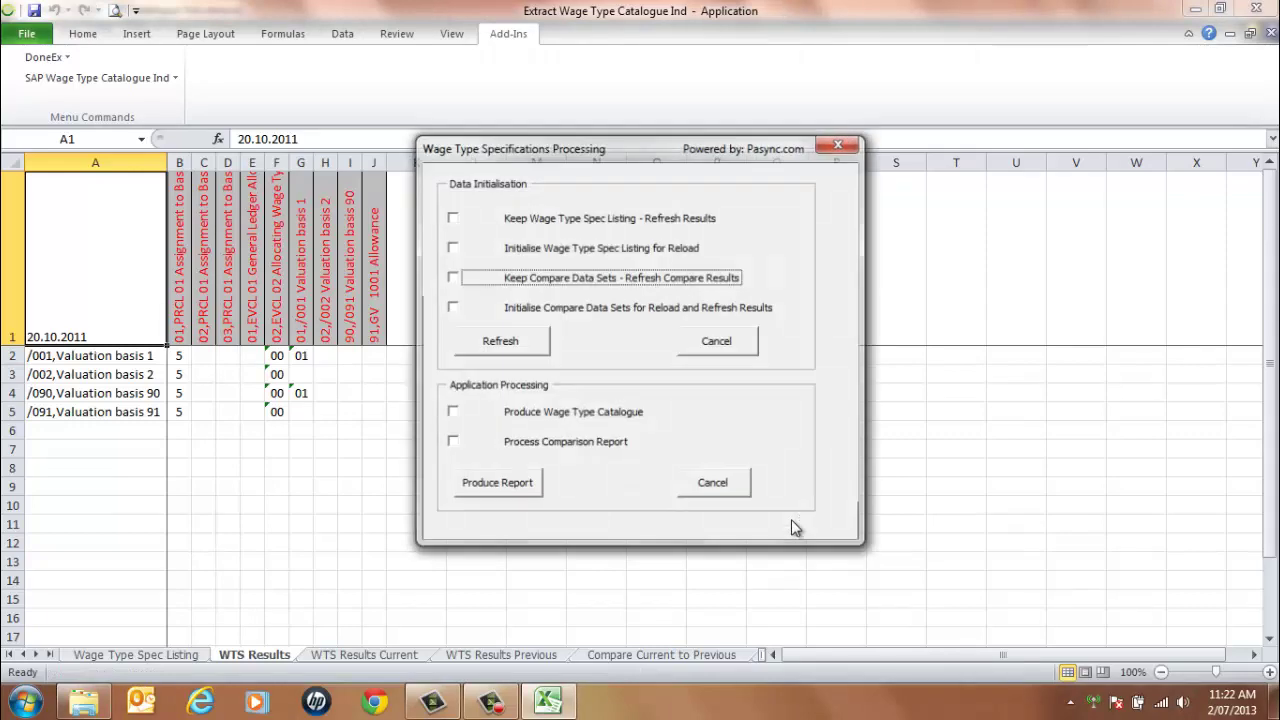
Step: Close the processing options and review wage types A2:A5 on the WTS Results sheet
{"action": "left_click", "coordinate": [694, 489]}
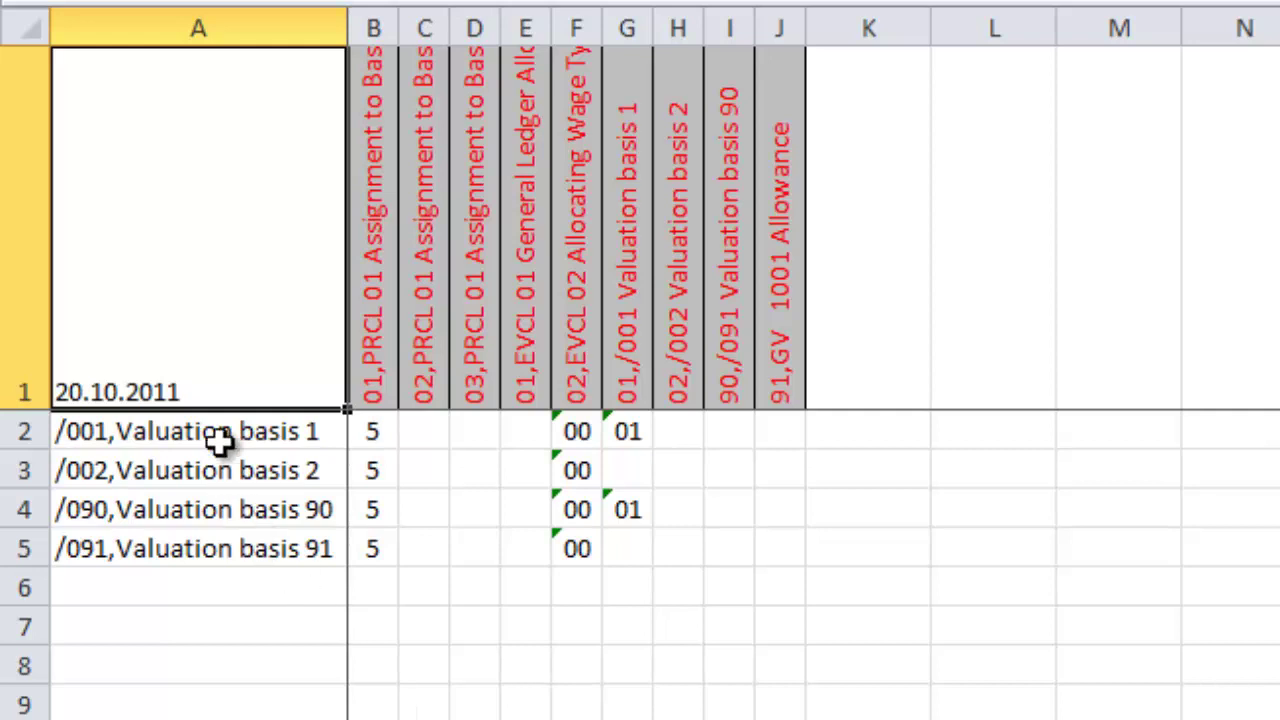
{"action": "left_click_drag", "start_coordinate": [223, 430], "coordinate": [220, 545]}
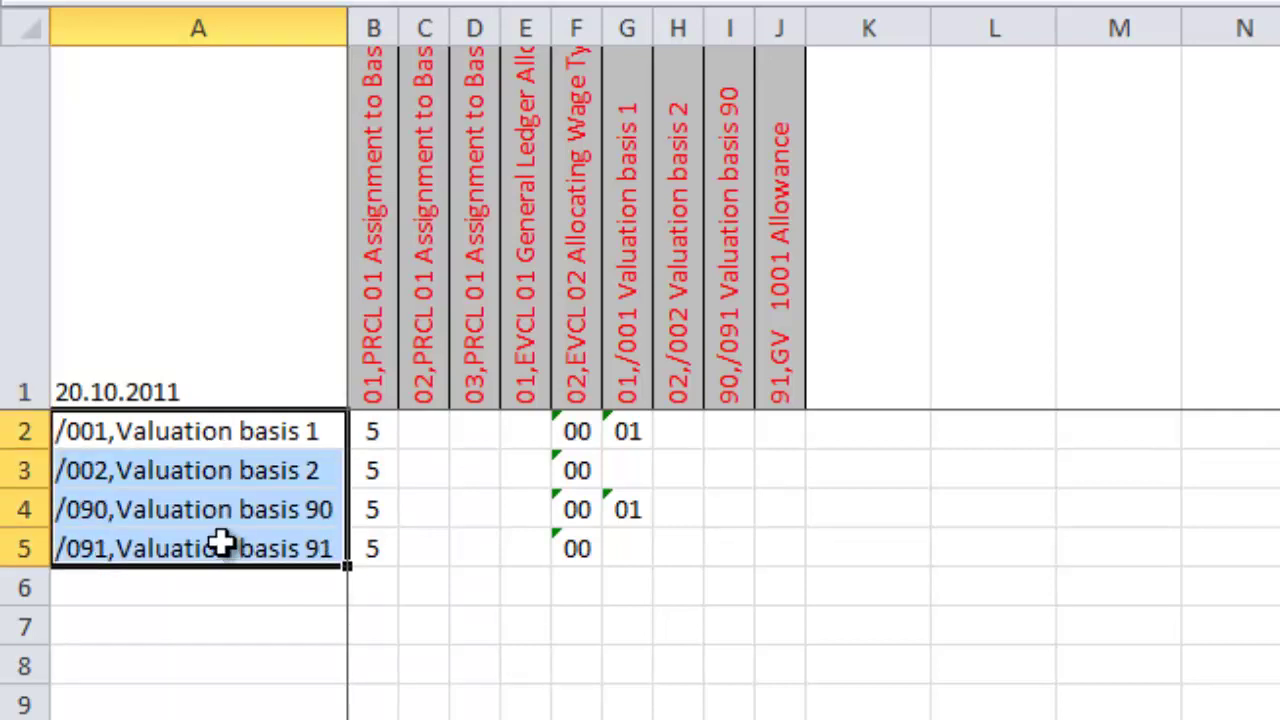
{"action": "left_click", "coordinate": [196, 385]}
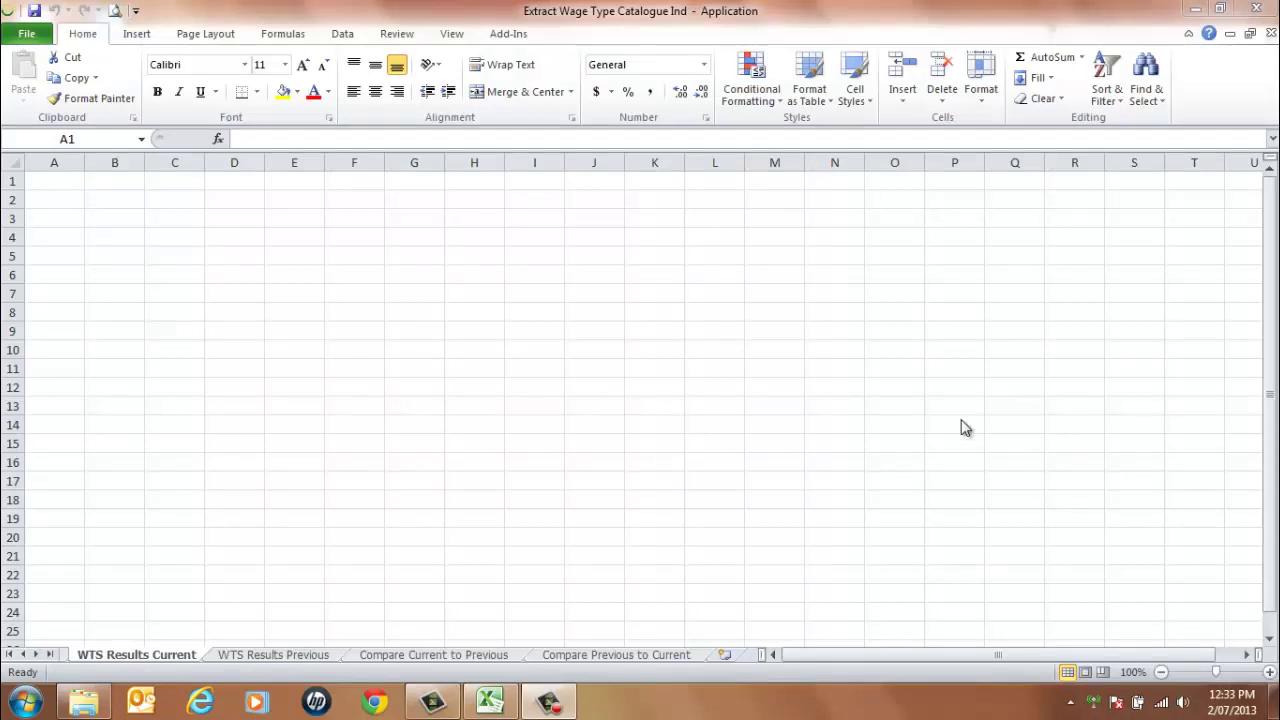
Step: Start the Load Compare Data Sets wizard from the SAP Wage Type Catalogue Ind add-in
{"action": "left_click", "coordinate": [503, 36]}
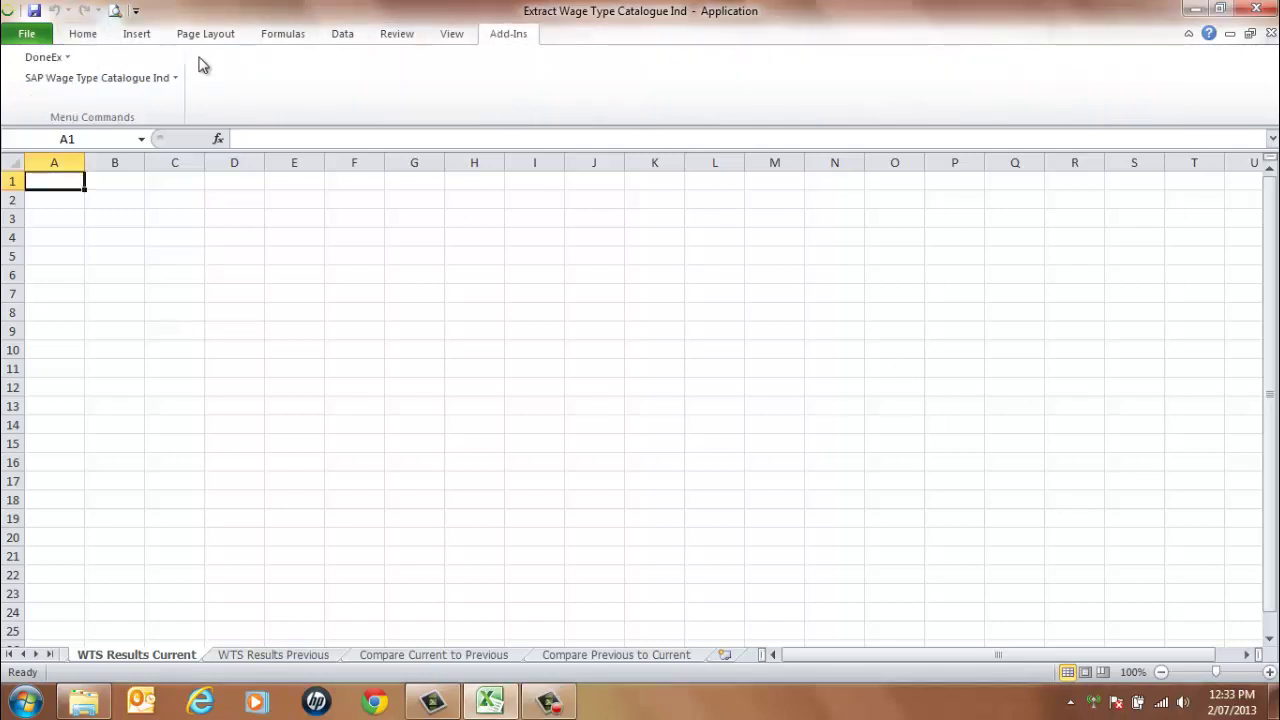
{"action": "left_click", "coordinate": [176, 80]}
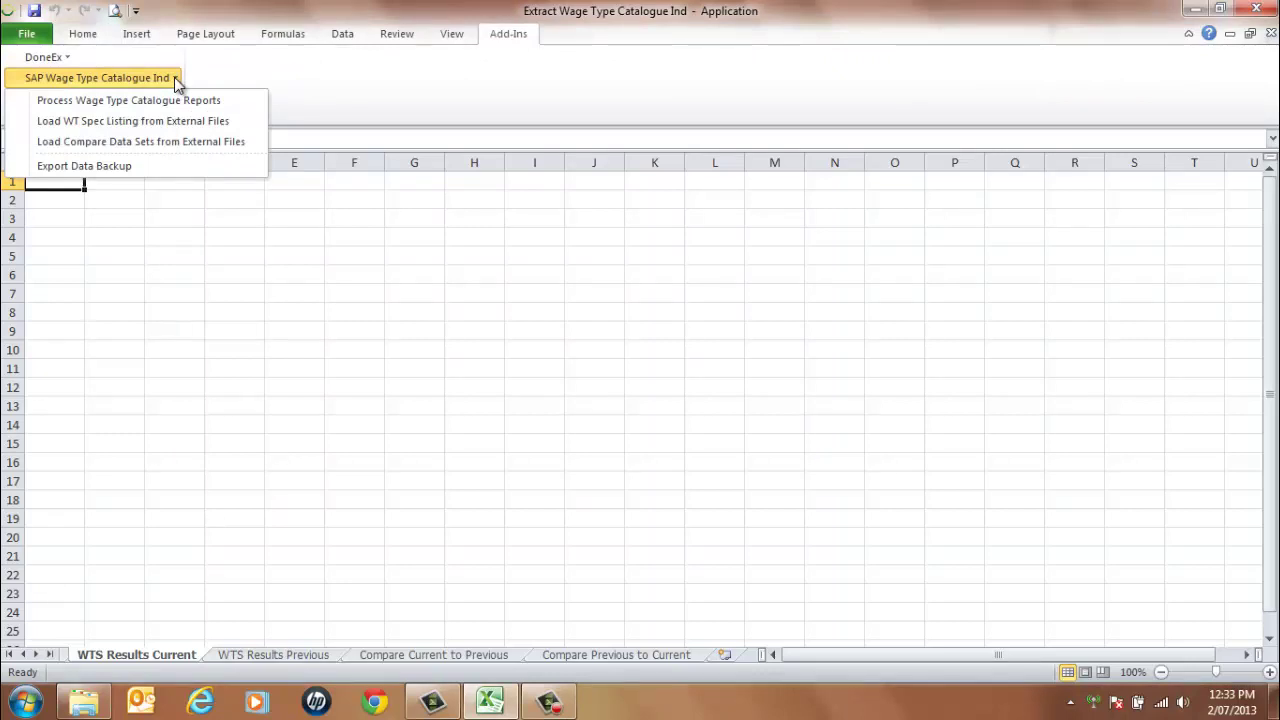
{"action": "left_click", "coordinate": [248, 144]}
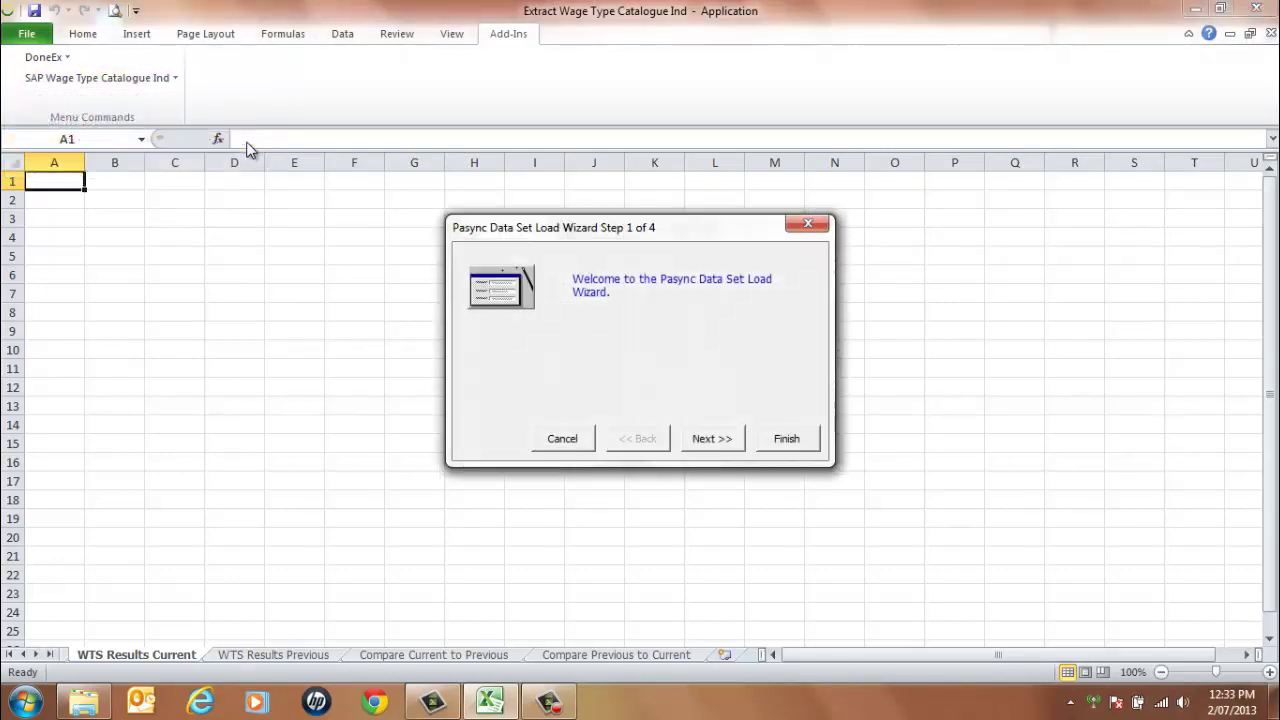
{"action": "left_click", "coordinate": [703, 439]}
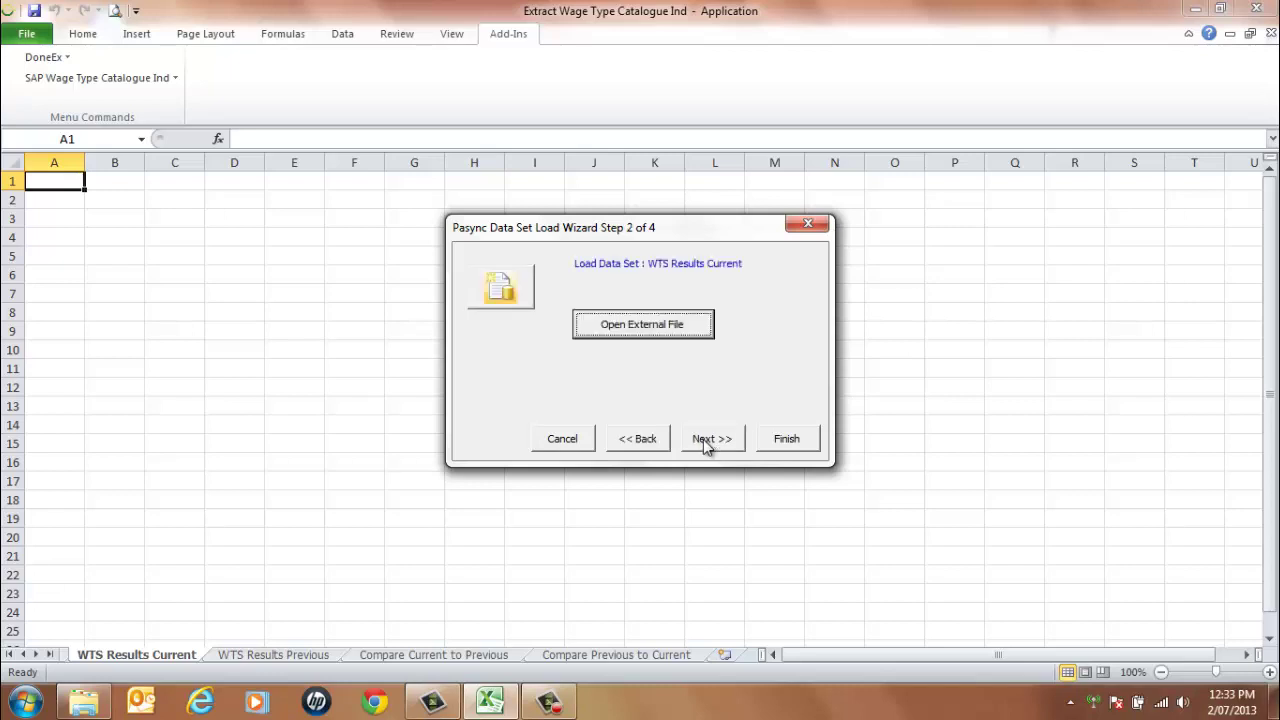
Step: Load the Current Ind worksheet of QA Doco File Ind.xlsx as the current data set
{"action": "left_click", "coordinate": [641, 326]}
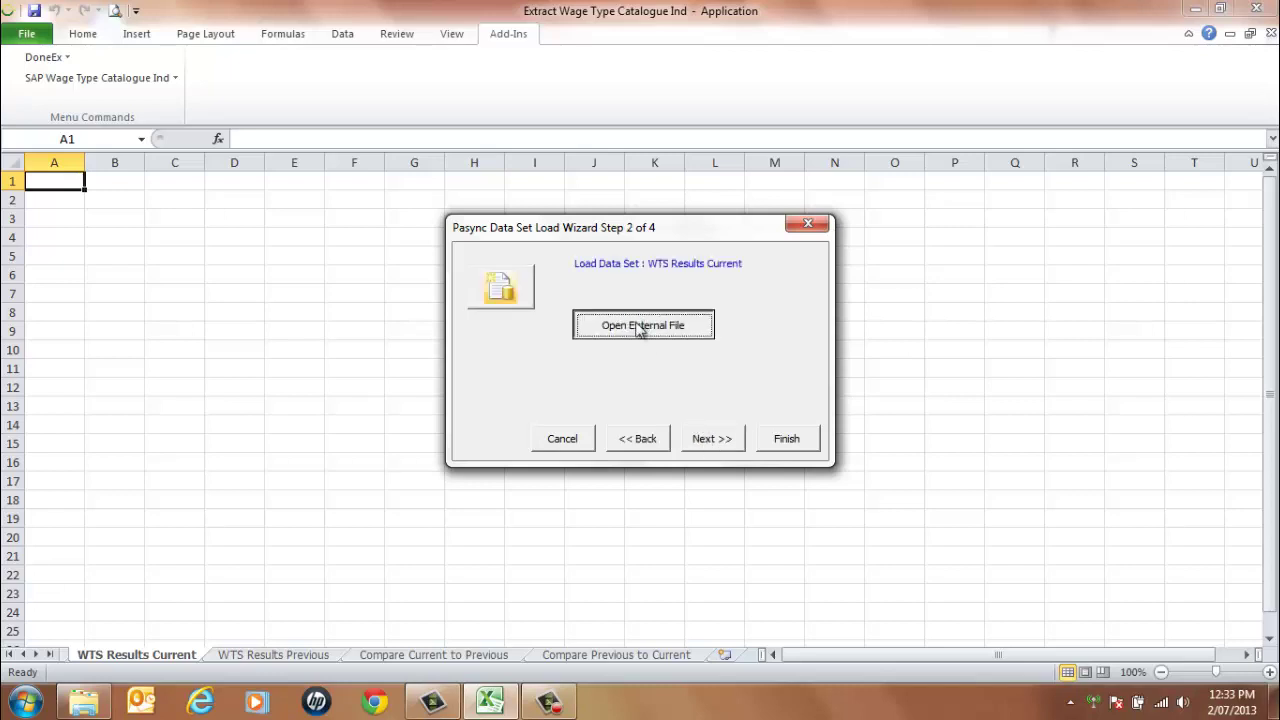
{"action": "double_click", "coordinate": [394, 285]}
{"action": "double_click", "coordinate": [323, 129]}
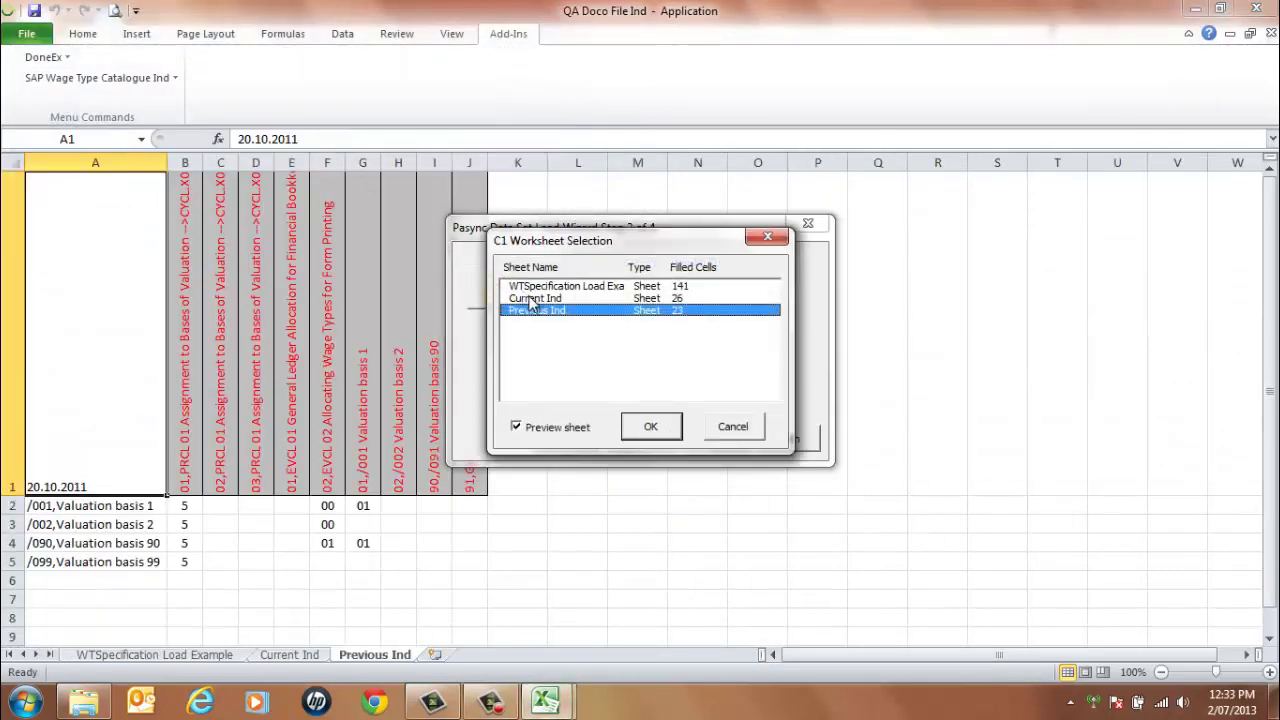
{"action": "left_click", "coordinate": [534, 298]}
{"action": "left_click", "coordinate": [647, 427]}
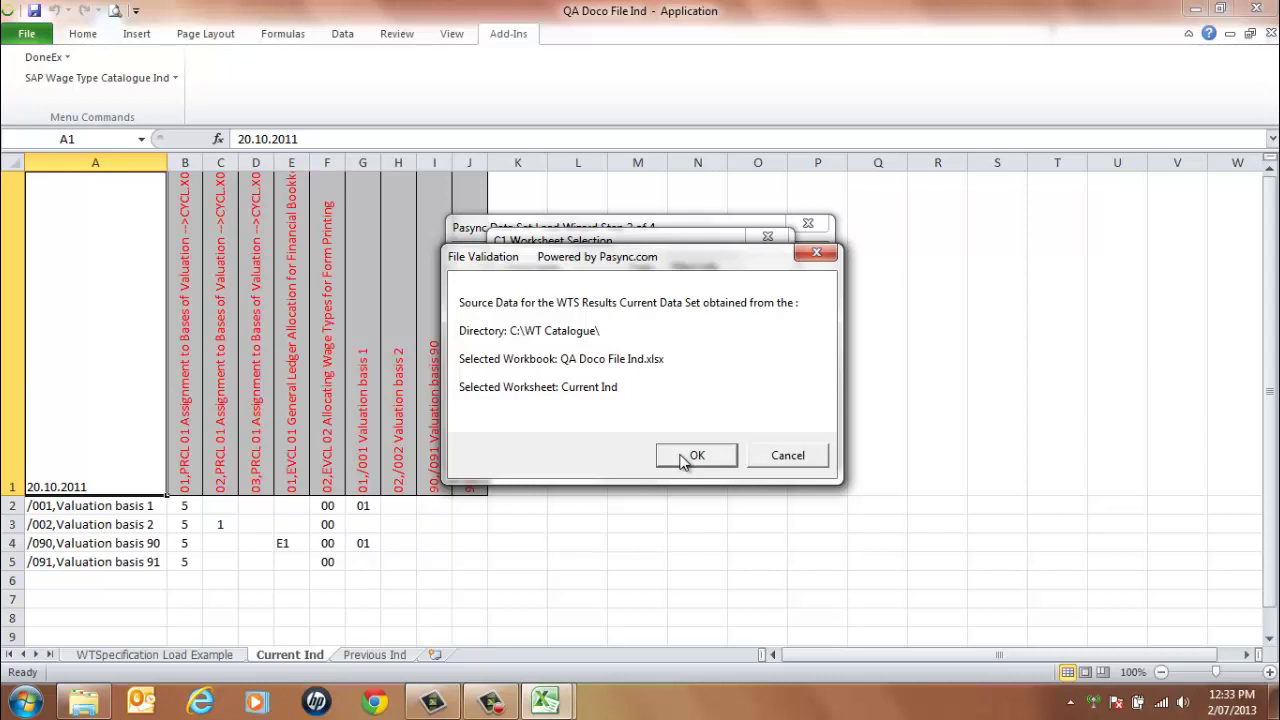
{"action": "left_click", "coordinate": [684, 458]}
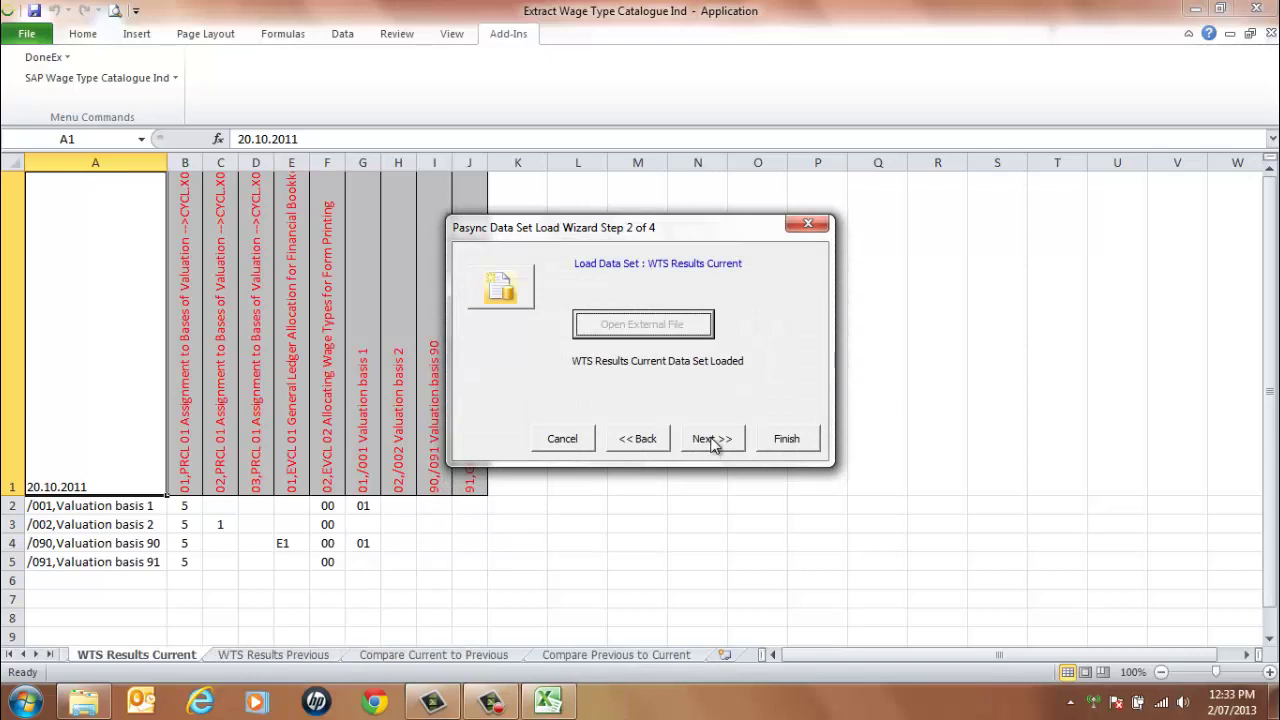
Step: Load the Previous Ind worksheet of QA Doco File Ind.xlsx as the previous data set and finish
{"action": "left_click", "coordinate": [712, 442]}
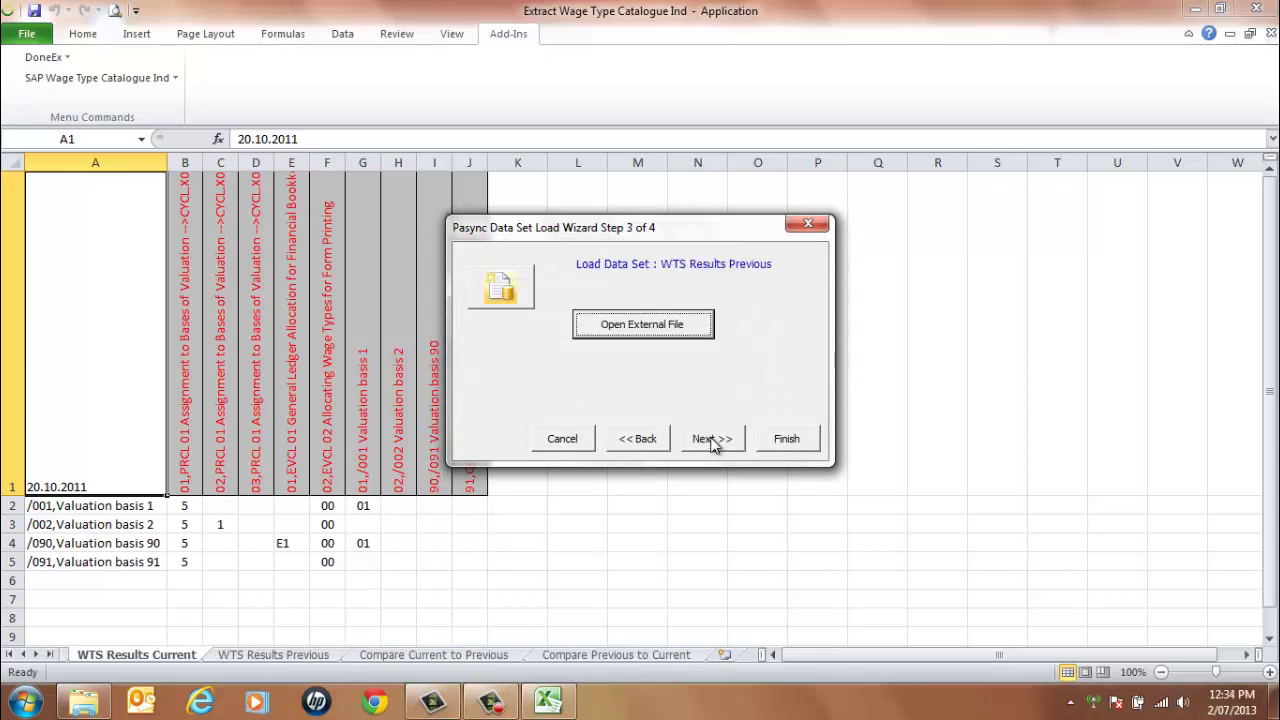
{"action": "left_click", "coordinate": [640, 330]}
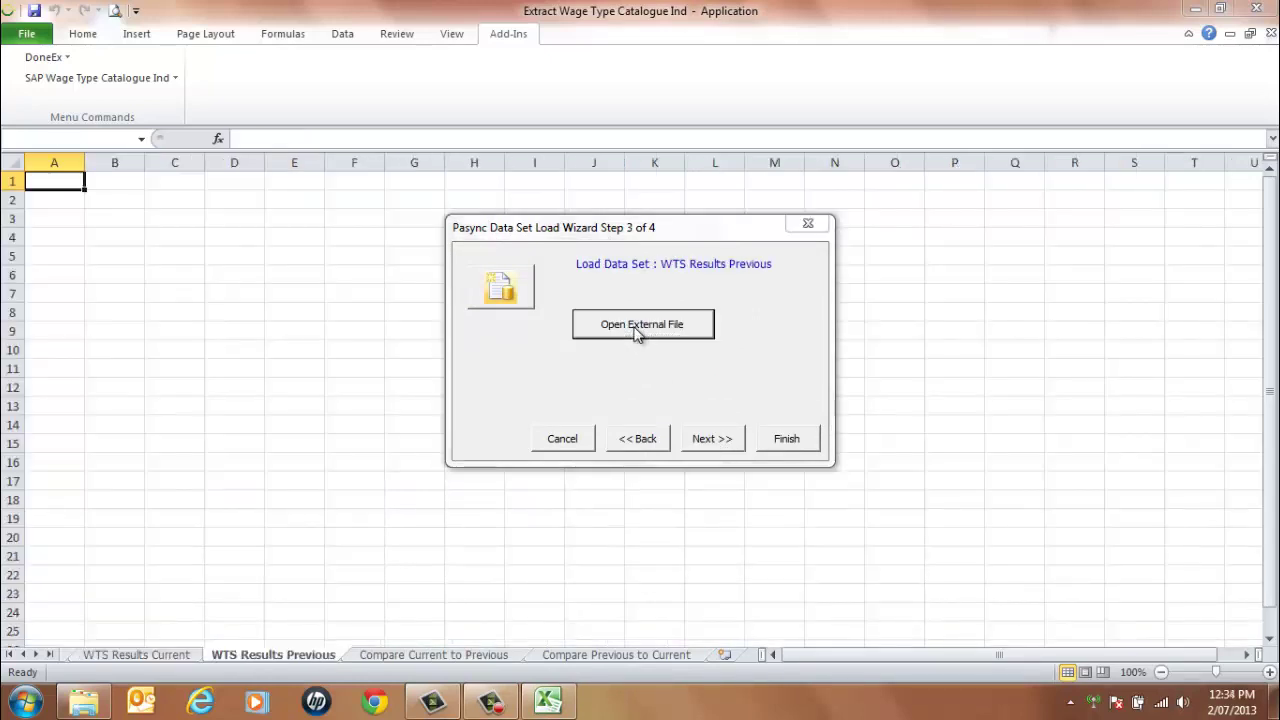
{"action": "double_click", "coordinate": [390, 287]}
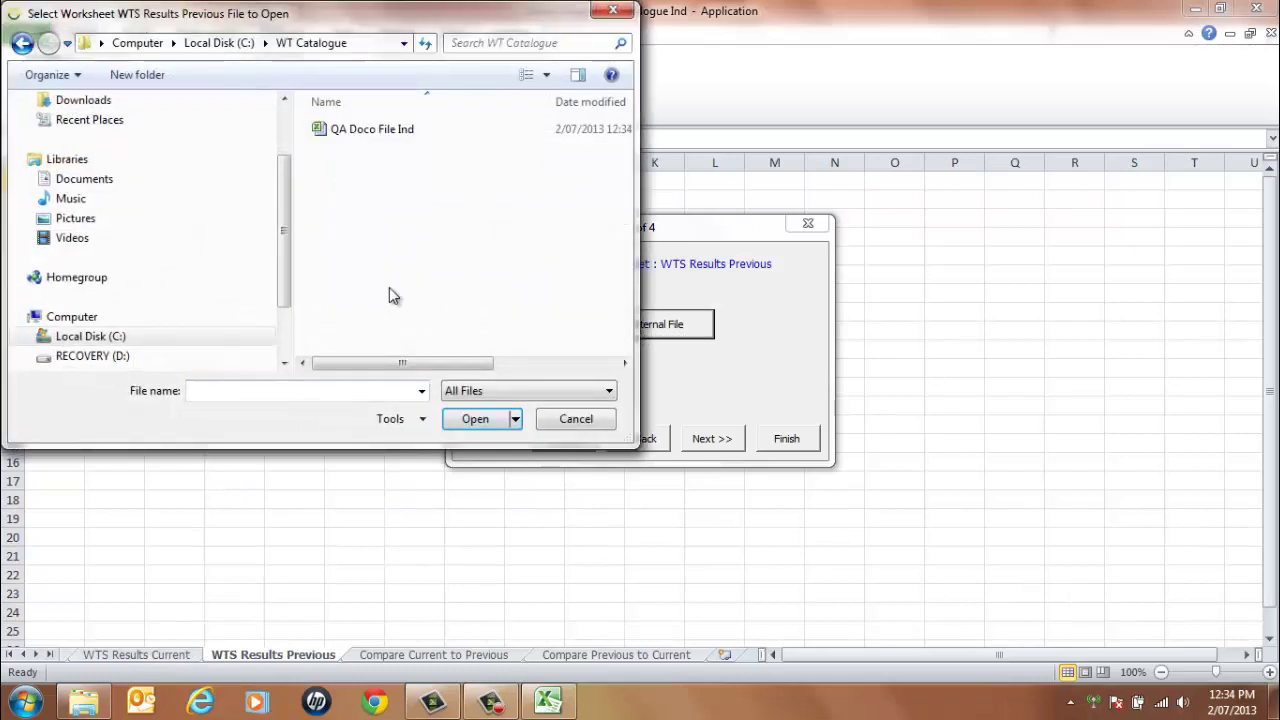
{"action": "left_click", "coordinate": [378, 133]}
{"action": "double_click", "coordinate": [376, 135]}
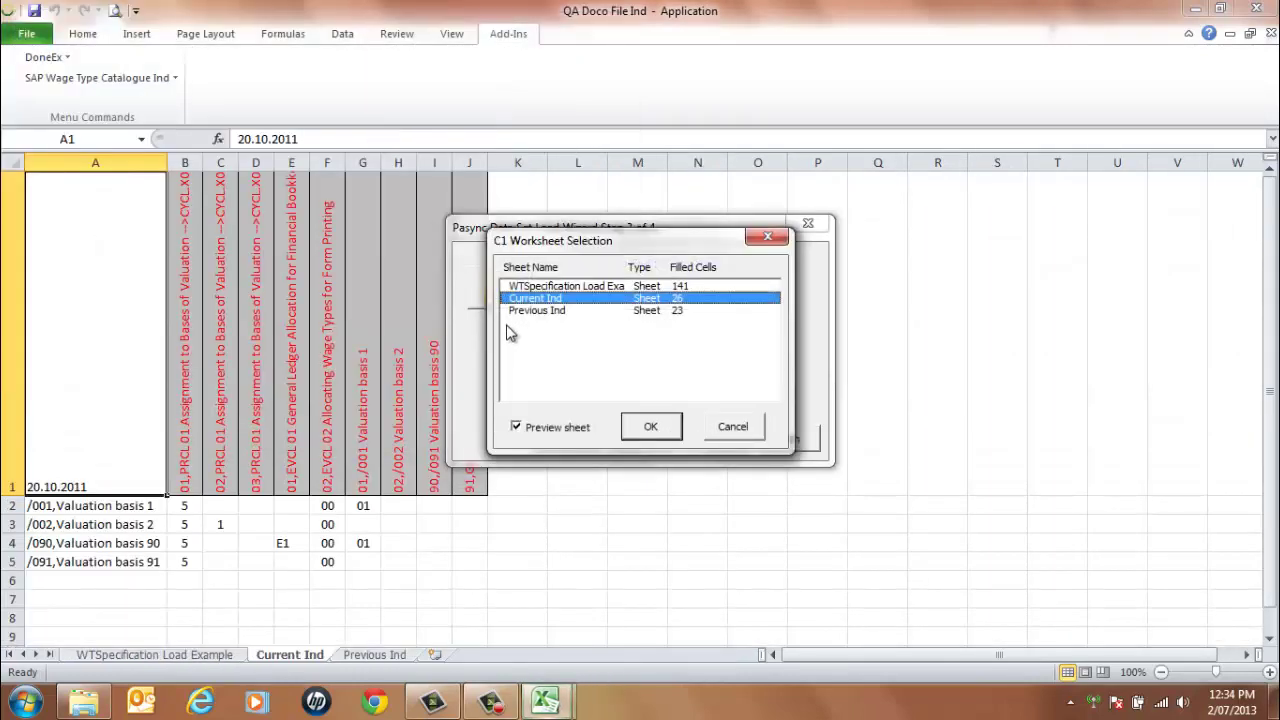
{"action": "left_click", "coordinate": [540, 311]}
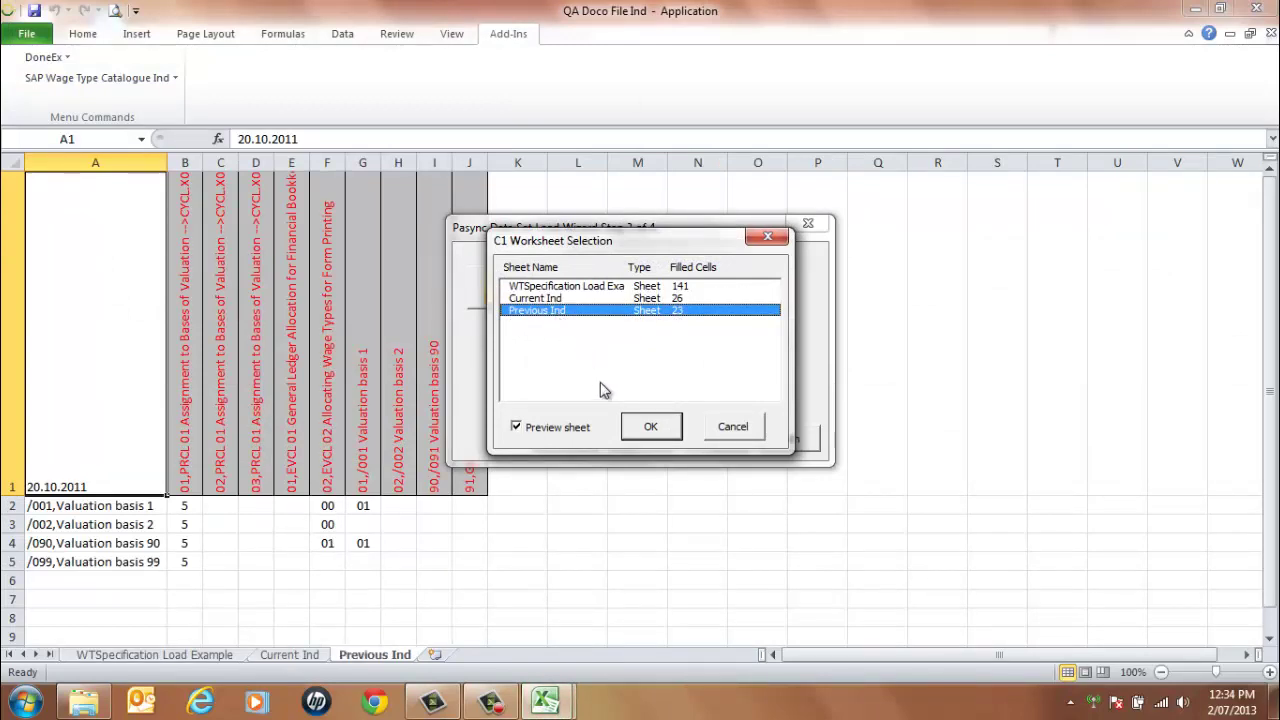
{"action": "left_click", "coordinate": [651, 426]}
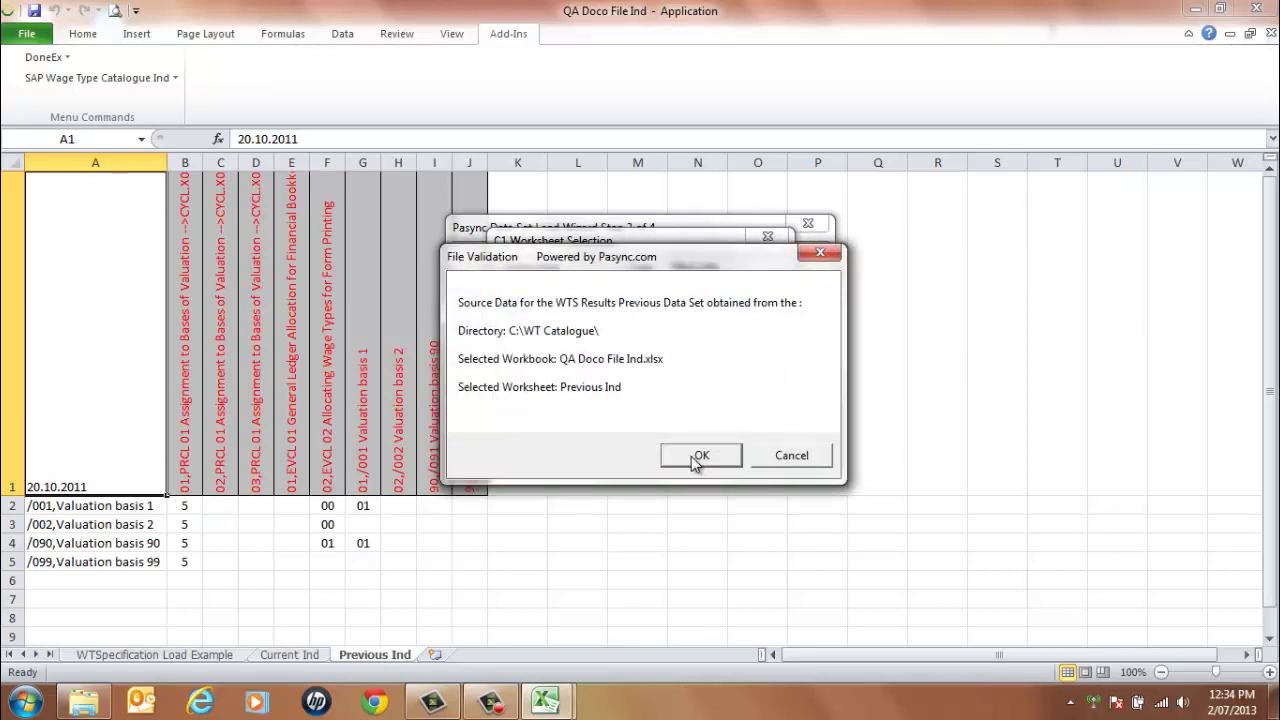
{"action": "left_click", "coordinate": [692, 456]}
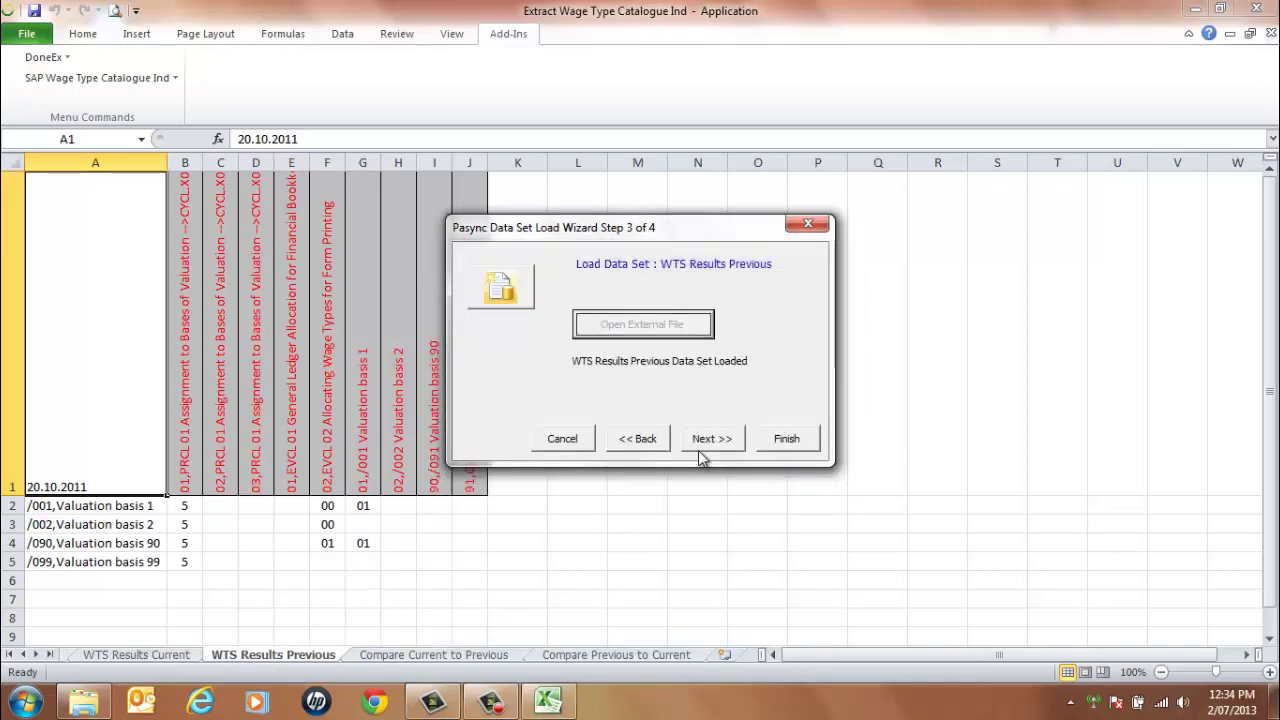
{"action": "left_click", "coordinate": [702, 440]}
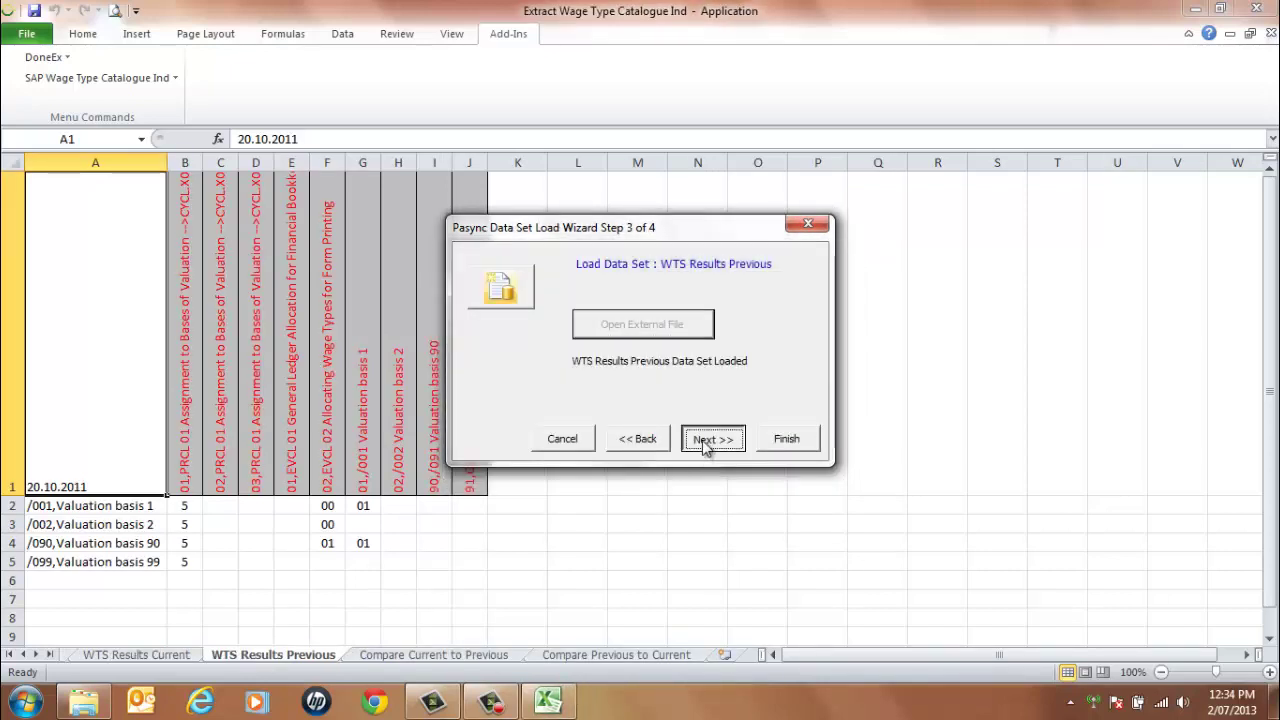
{"action": "left_click", "coordinate": [778, 445]}
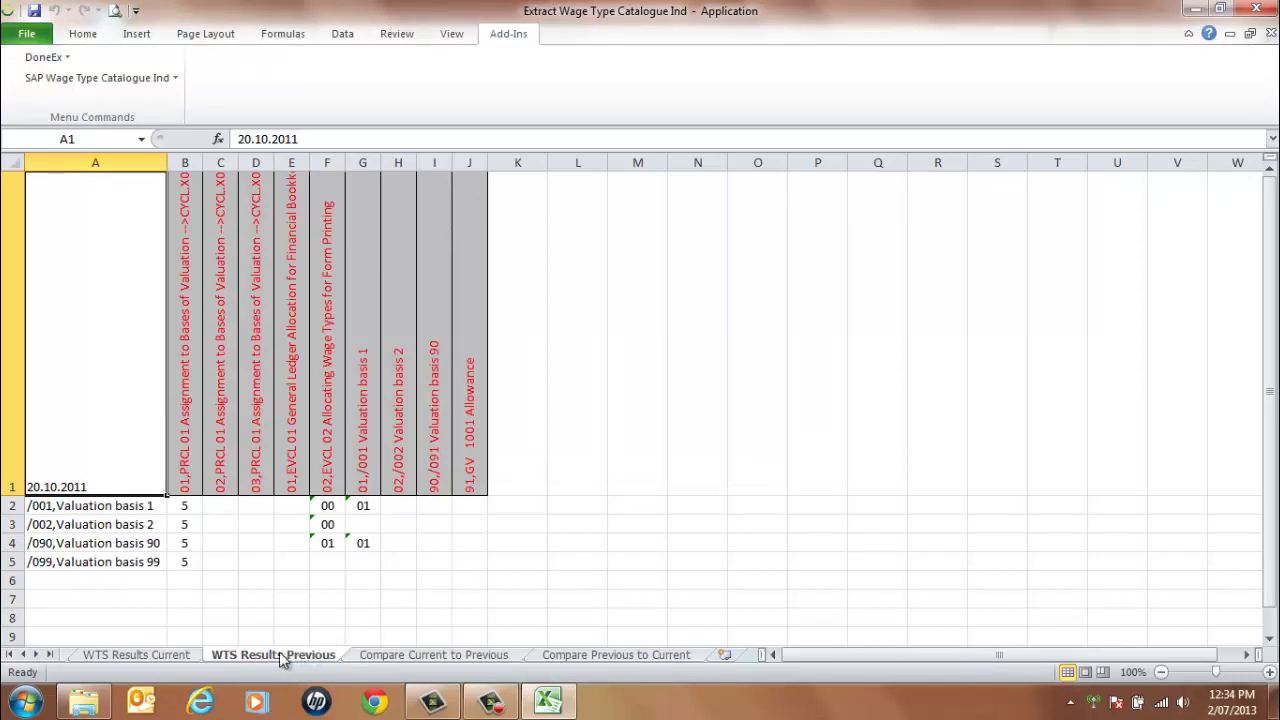
Step: Compare the WTS Results Current and WTS Results Previous sheets, noting /091 versus /099
{"action": "left_click", "coordinate": [185, 656]}
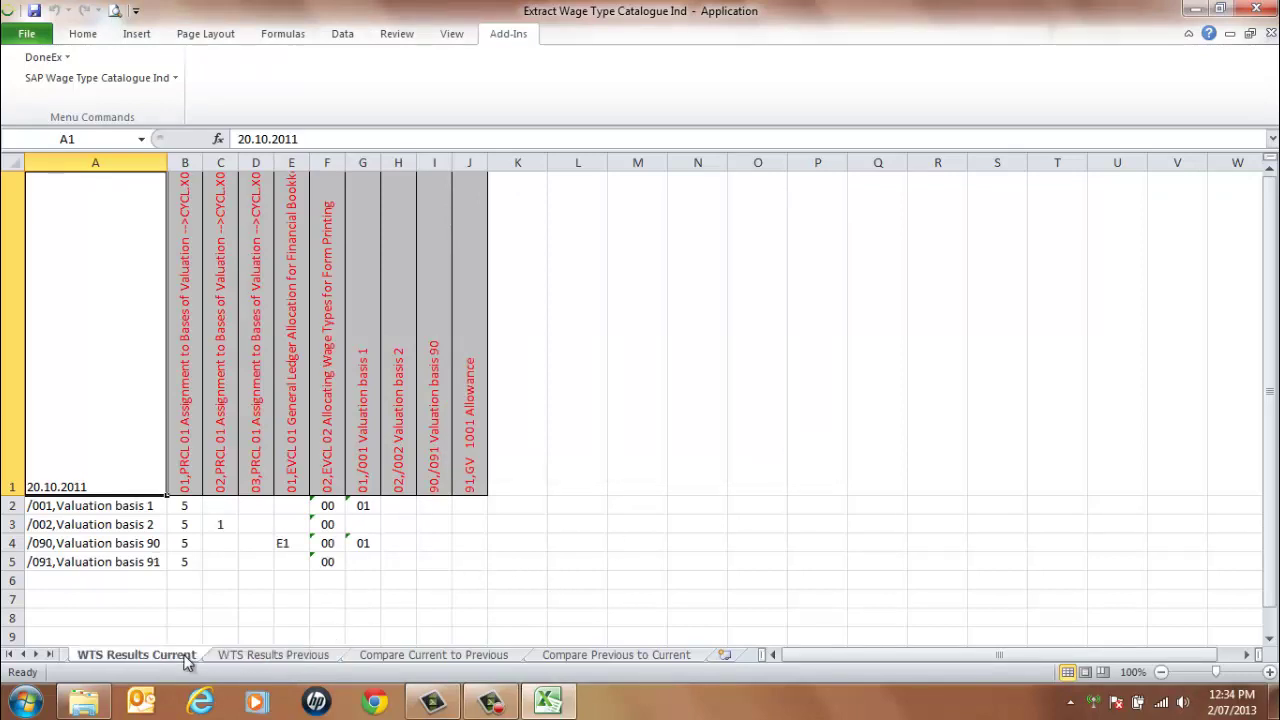
{"action": "left_click", "coordinate": [255, 658]}
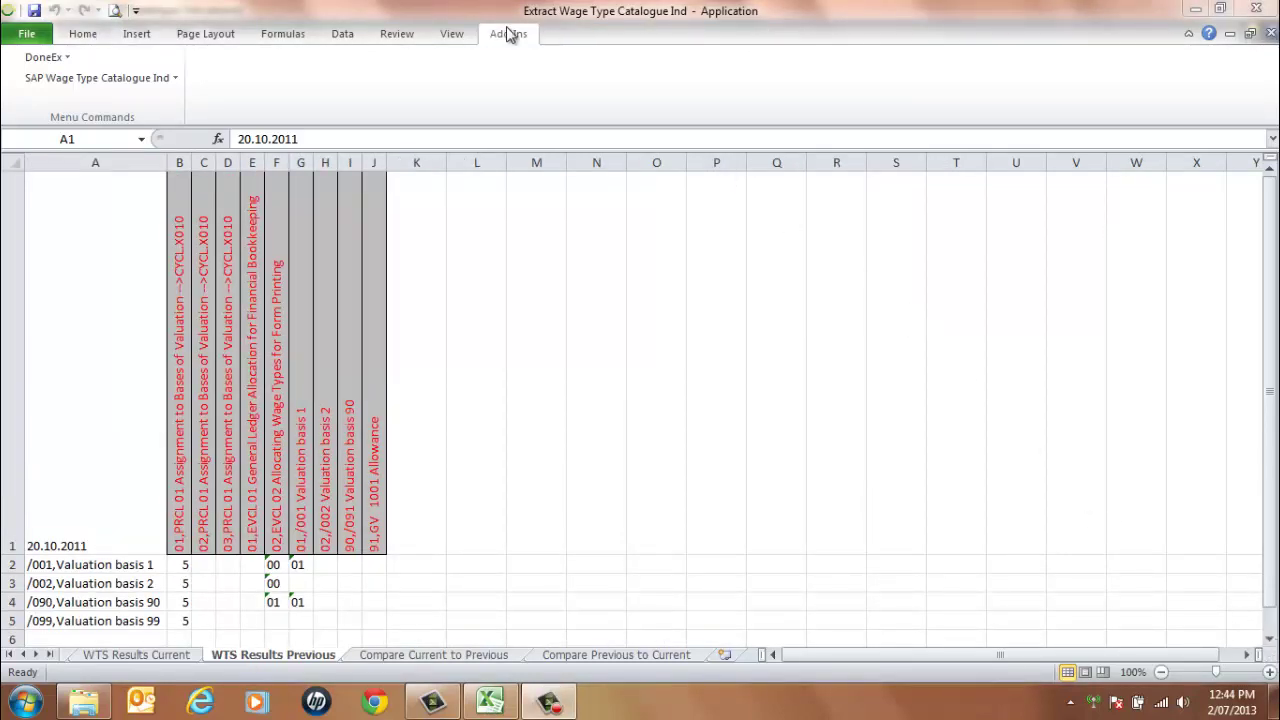
{"action": "left_click", "coordinate": [173, 80]}
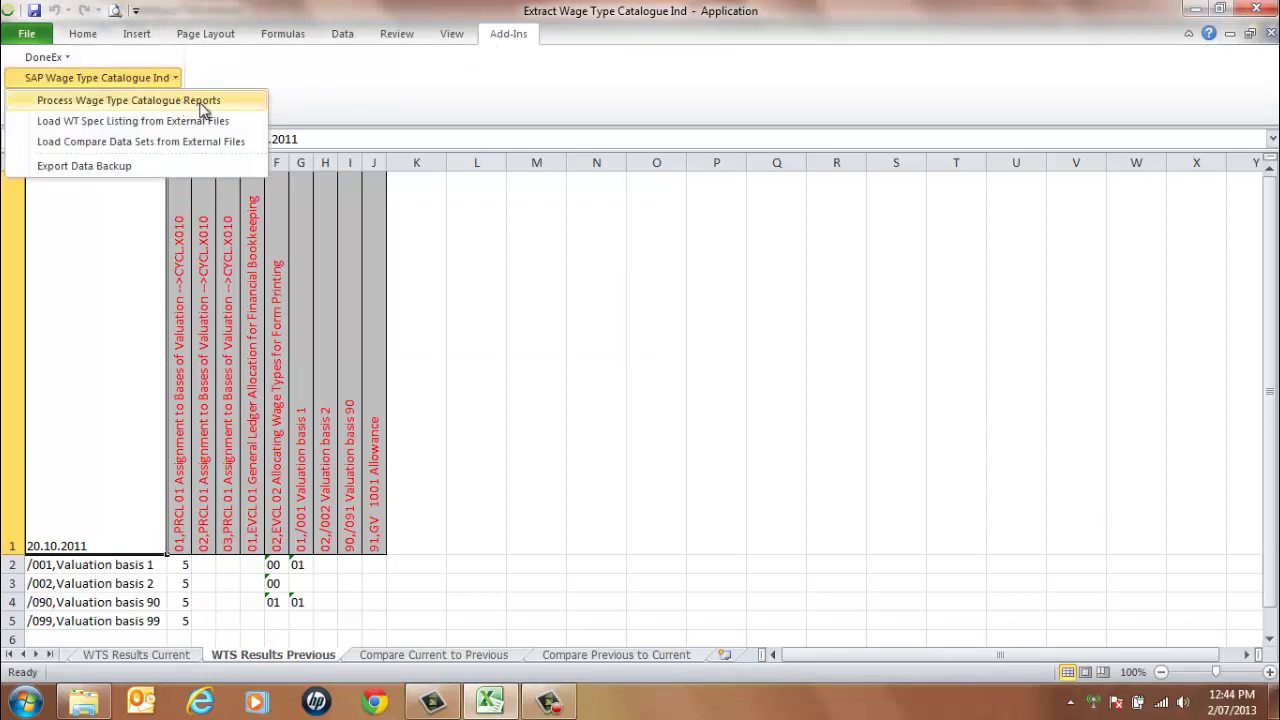
Step: Run the comparison report, which finds 2 changed, 1 new and 1 deleted wage type
{"action": "left_click", "coordinate": [249, 106]}
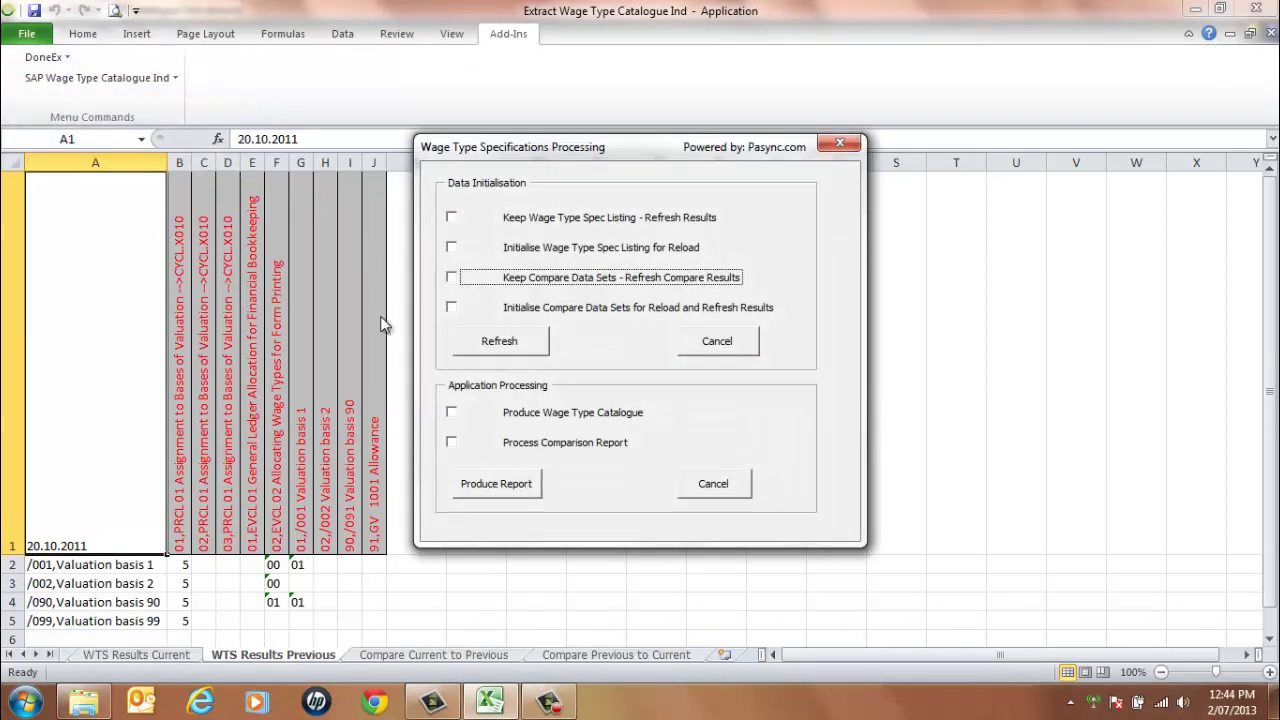
{"action": "left_click", "coordinate": [455, 445]}
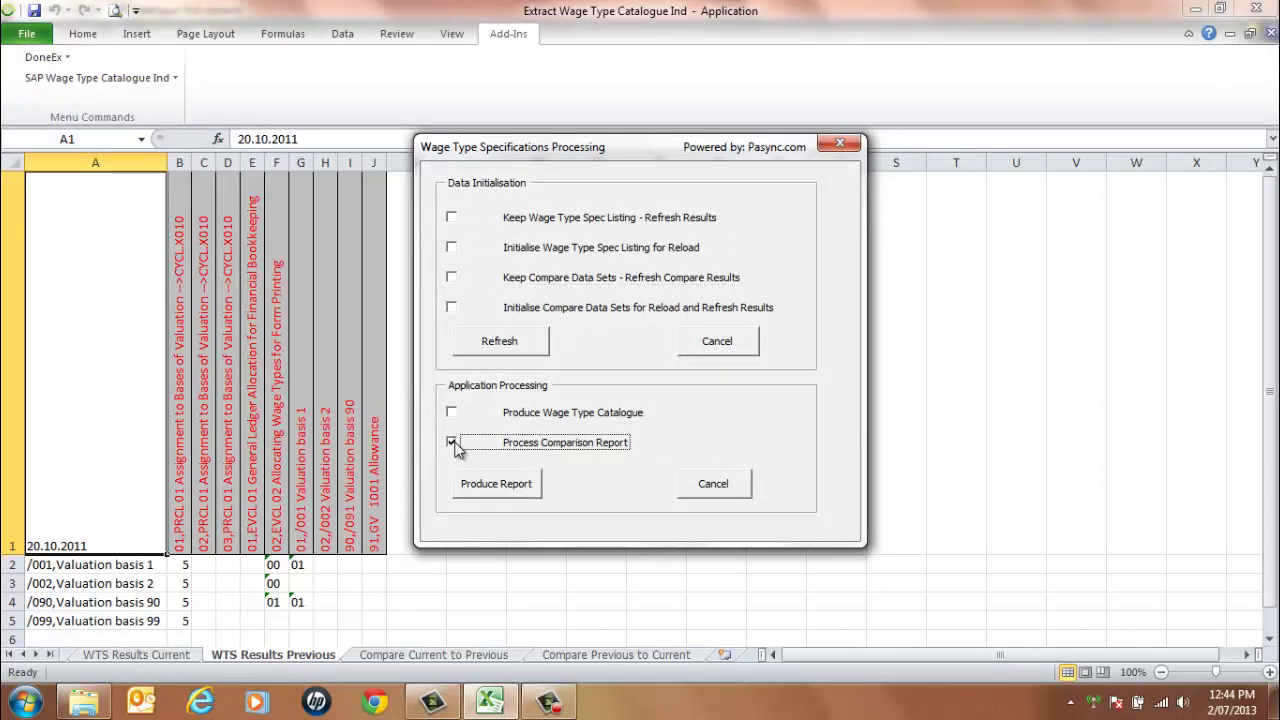
{"action": "left_click", "coordinate": [500, 486]}
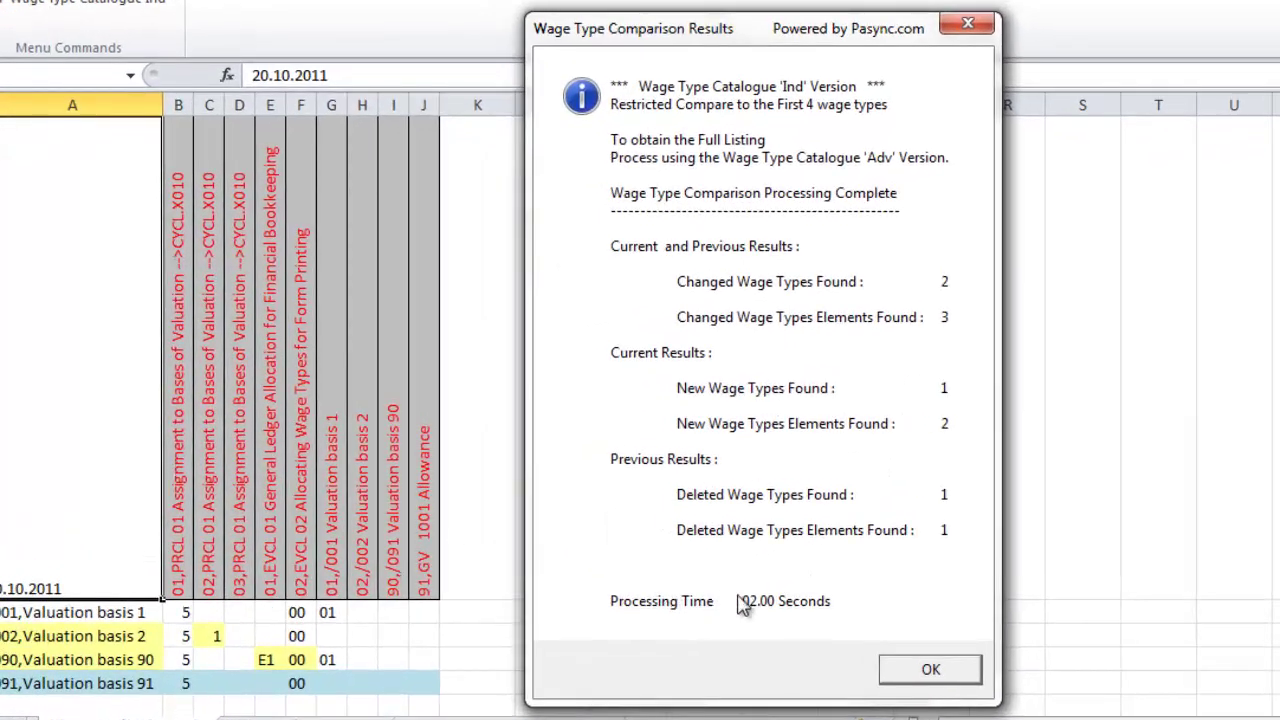
{"action": "left_click", "coordinate": [930, 670]}
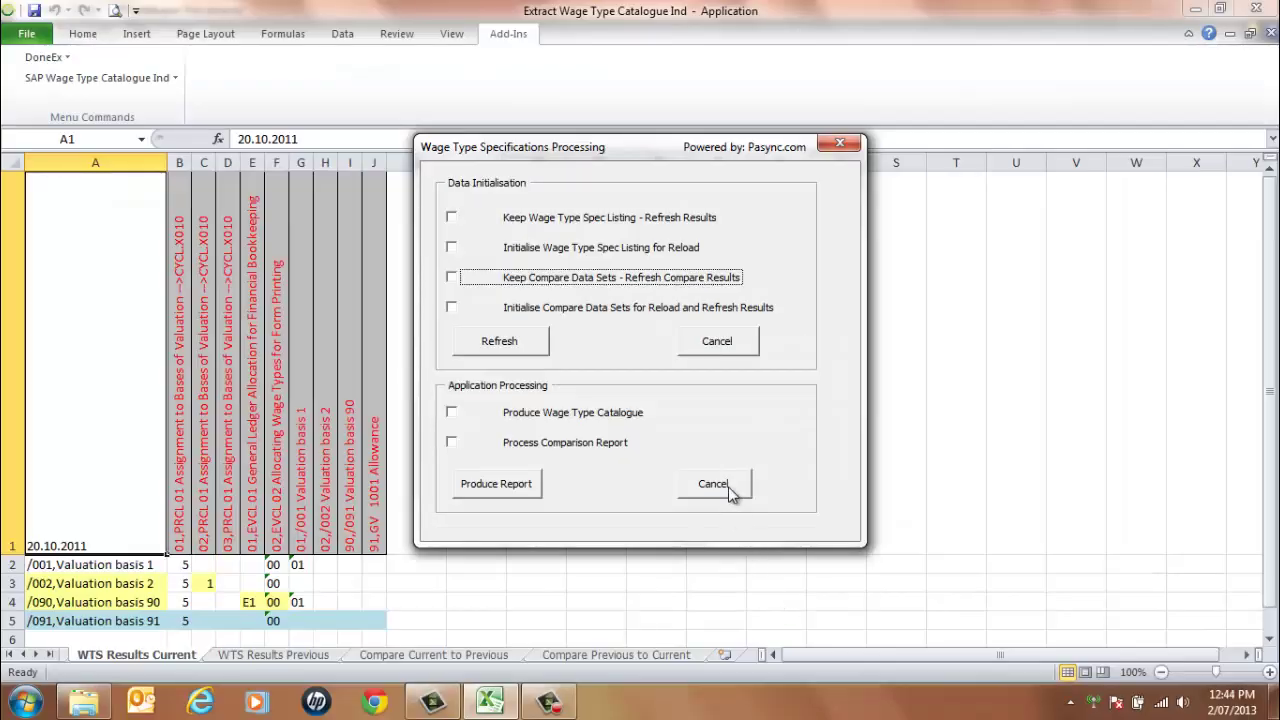
Step: Close the processing options and inspect changed /002 and /090 in cells C3, E4 and F4
{"action": "left_click", "coordinate": [729, 486]}
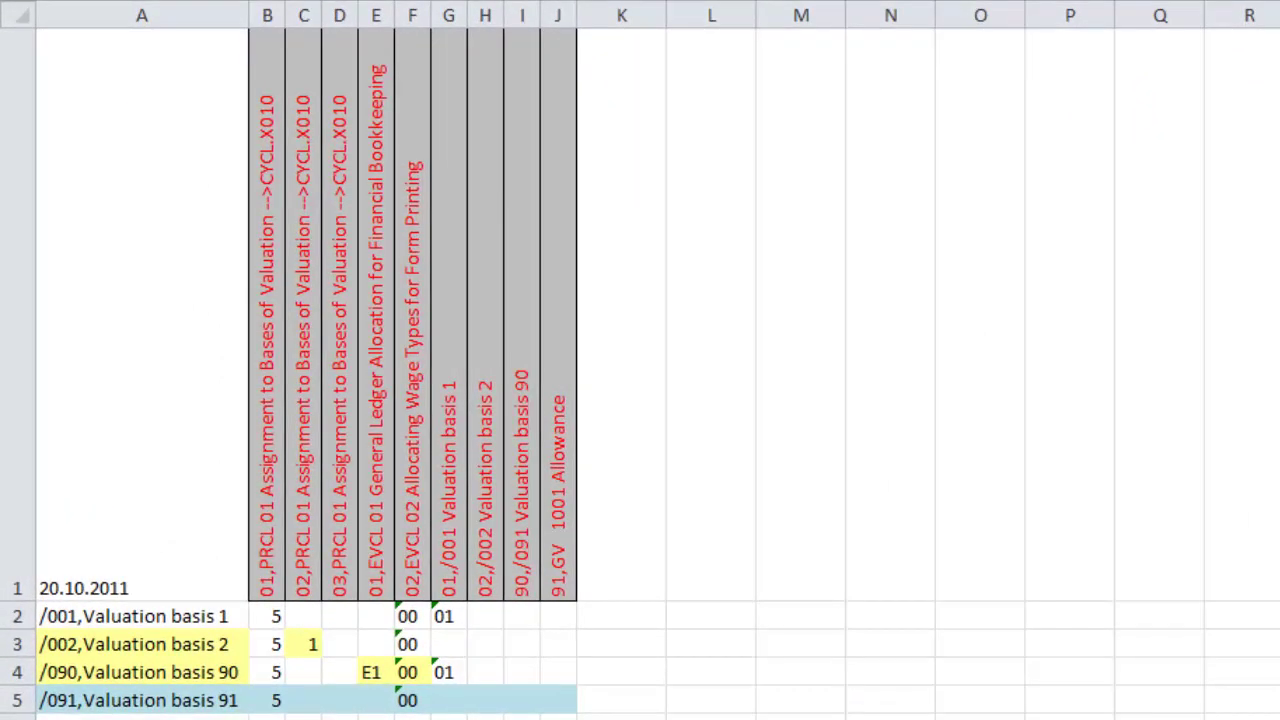
{"action": "left_click_drag", "start_coordinate": [220, 640], "coordinate": [222, 672]}
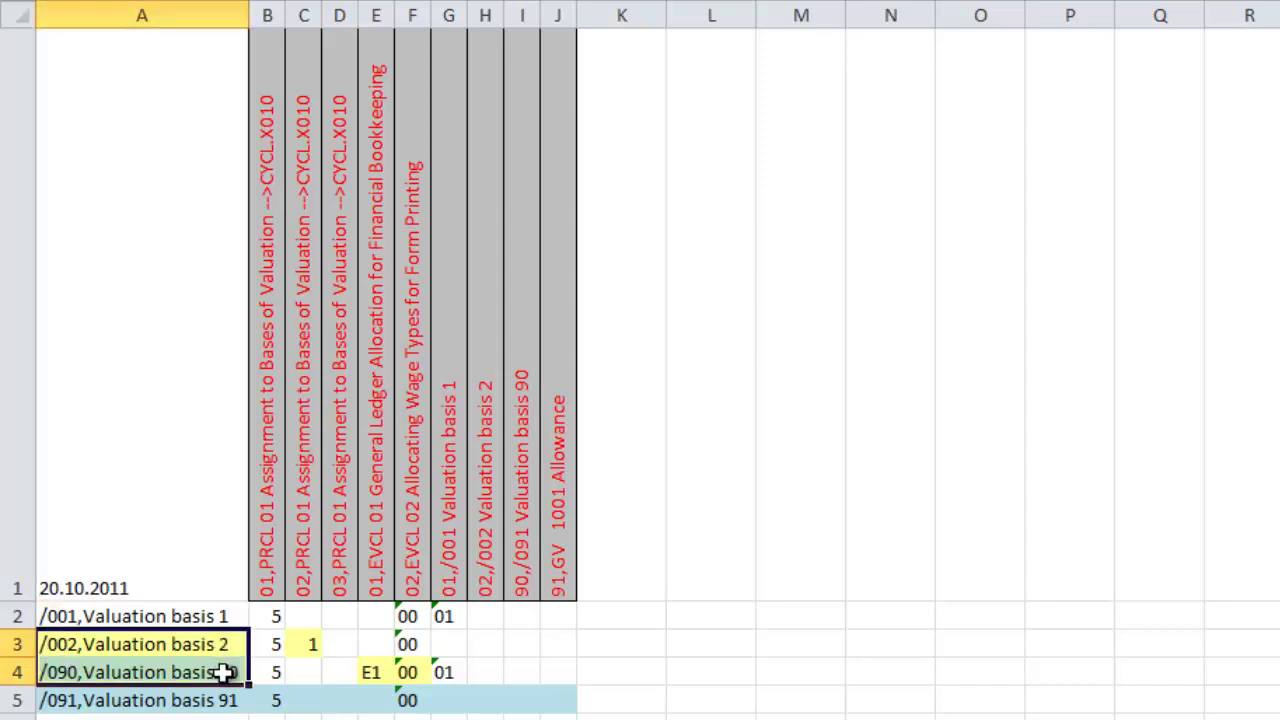
{"action": "left_click", "coordinate": [308, 645]}
{"action": "left_click", "coordinate": [385, 672]}
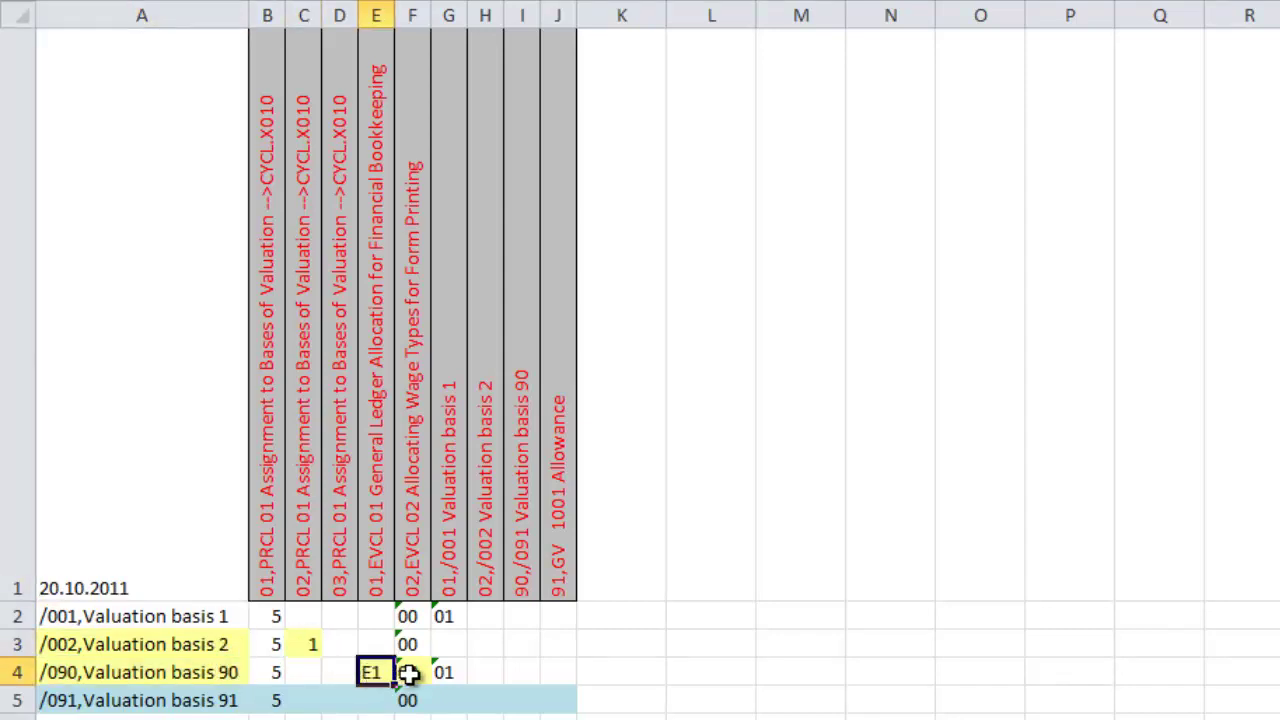
{"action": "left_click", "coordinate": [398, 674]}
Step: Inspect the new /091 wage type row, with 5 in B5 and 00 in F5
{"action": "left_click", "coordinate": [175, 704]}
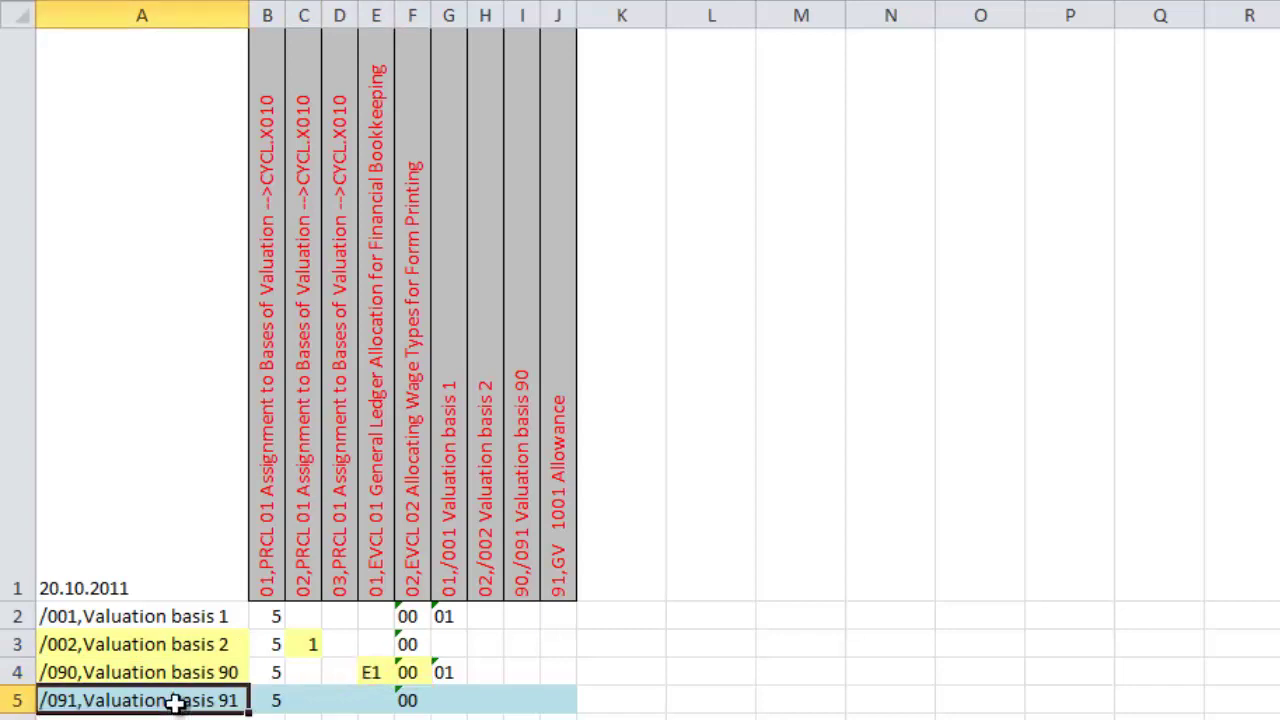
{"action": "left_click", "coordinate": [270, 702]}
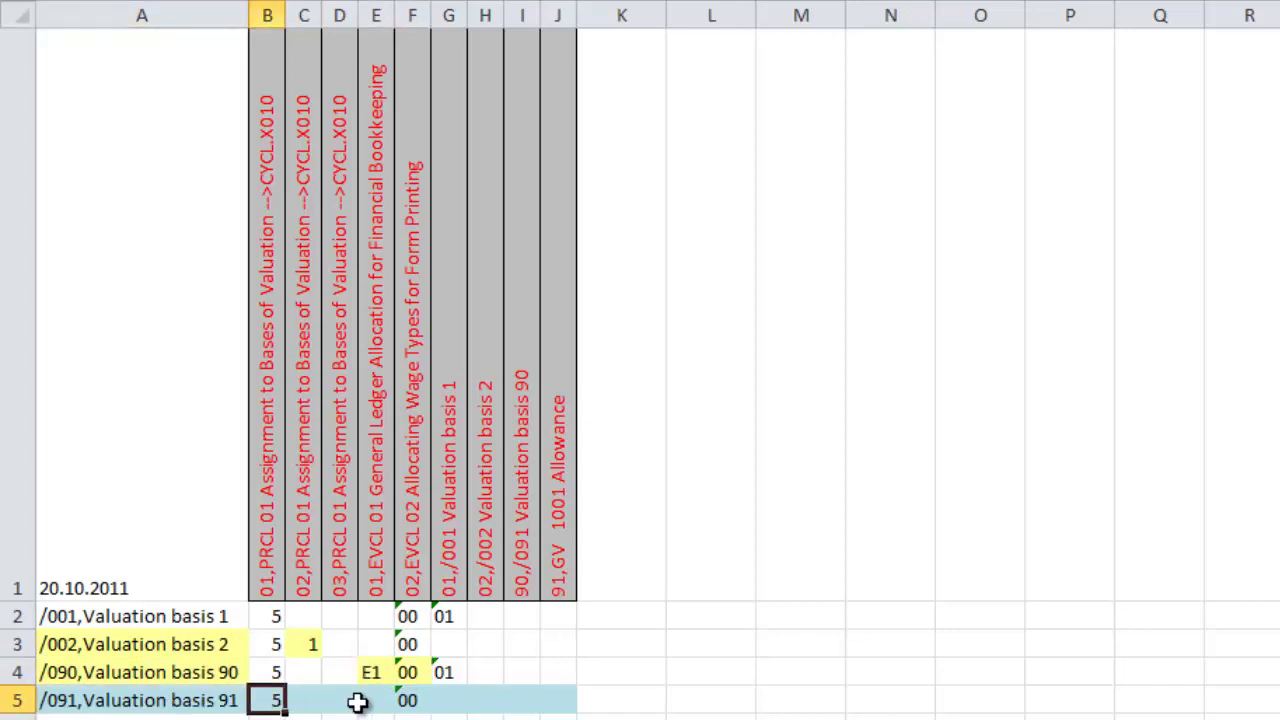
{"action": "left_click", "coordinate": [408, 700]}
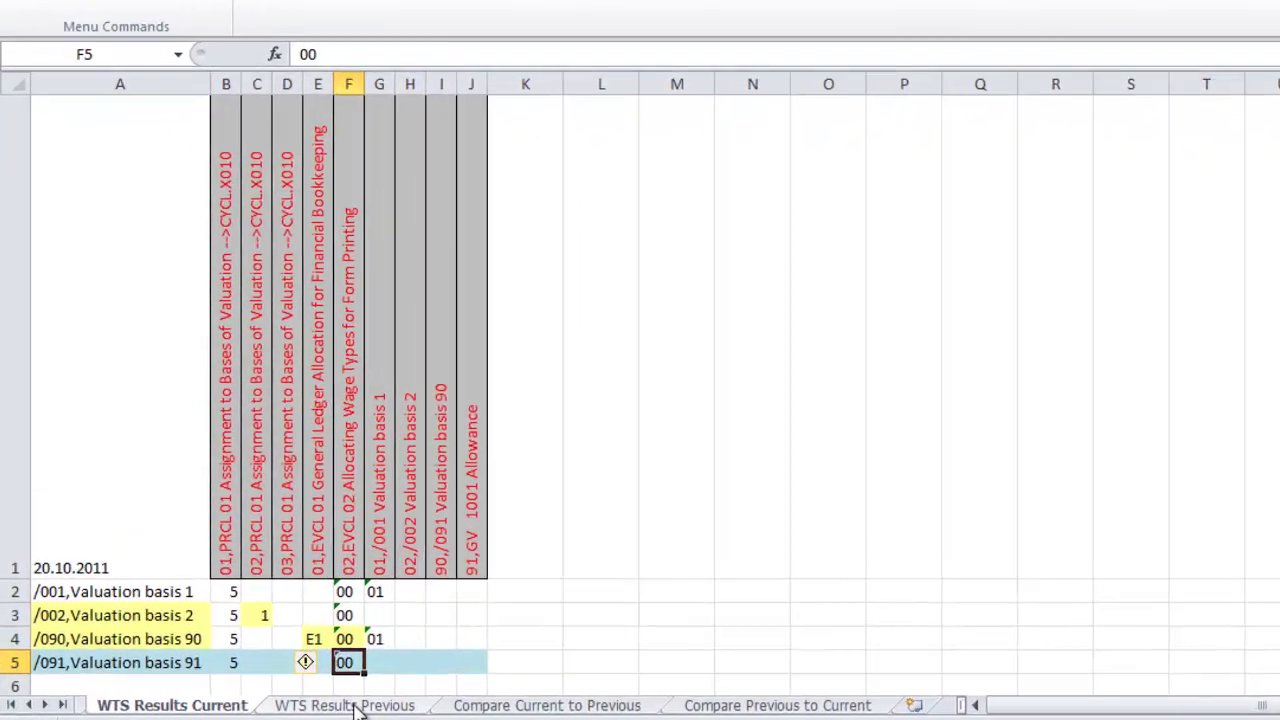
Step: On WTS Results Previous, inspect changed /002 and /090 in cells C3, E4 and F4 (01)
{"action": "left_click", "coordinate": [340, 694]}
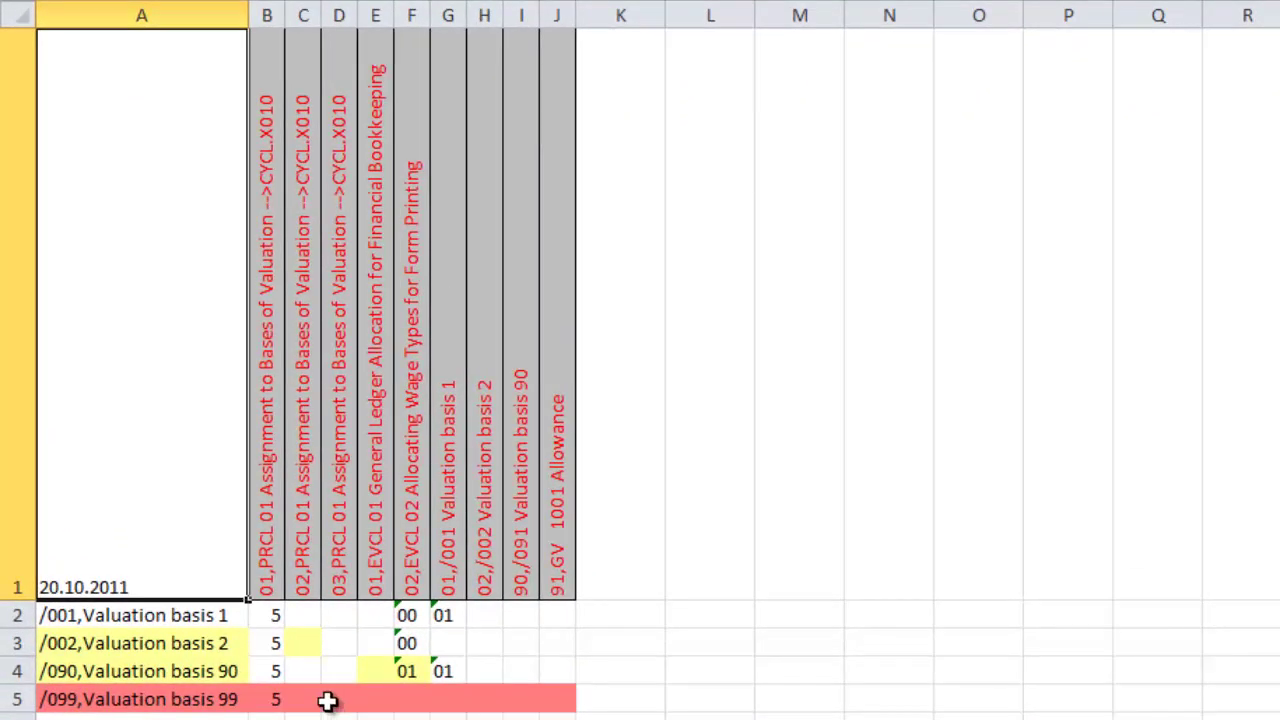
{"action": "left_click_drag", "start_coordinate": [219, 643], "coordinate": [228, 667]}
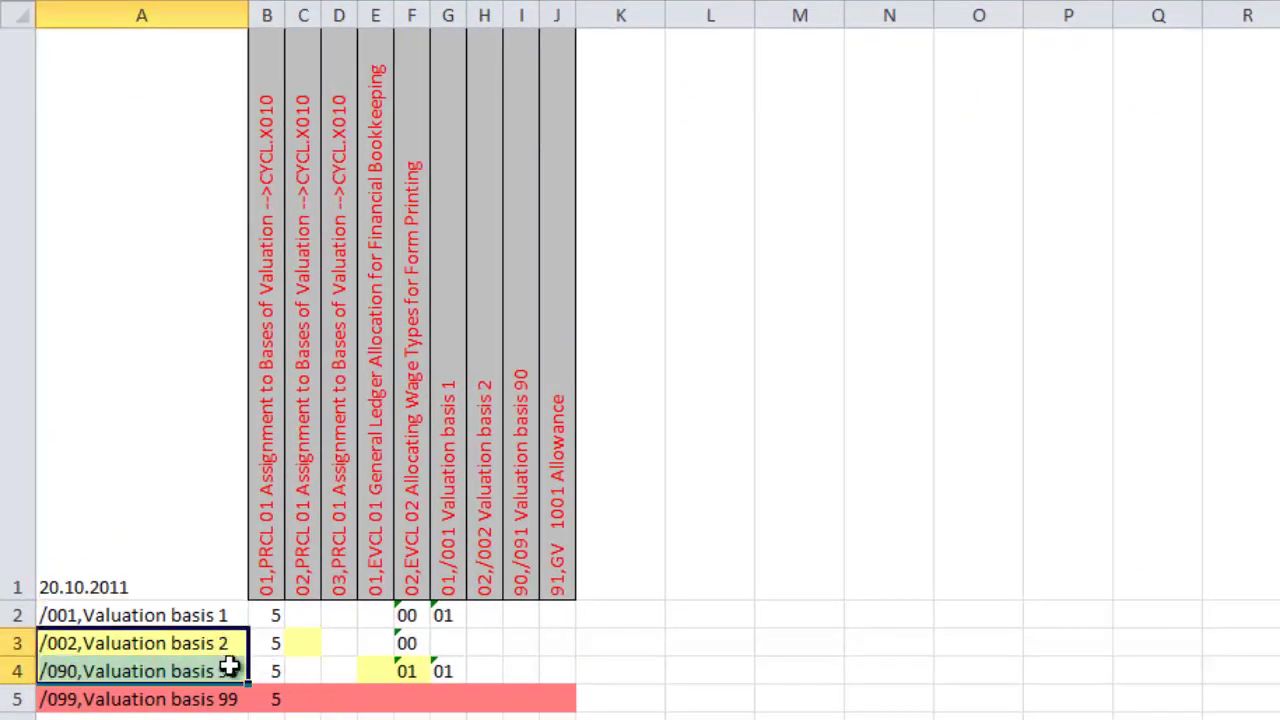
{"action": "left_click", "coordinate": [303, 645]}
{"action": "left_click", "coordinate": [372, 672]}
{"action": "left_click", "coordinate": [402, 672]}
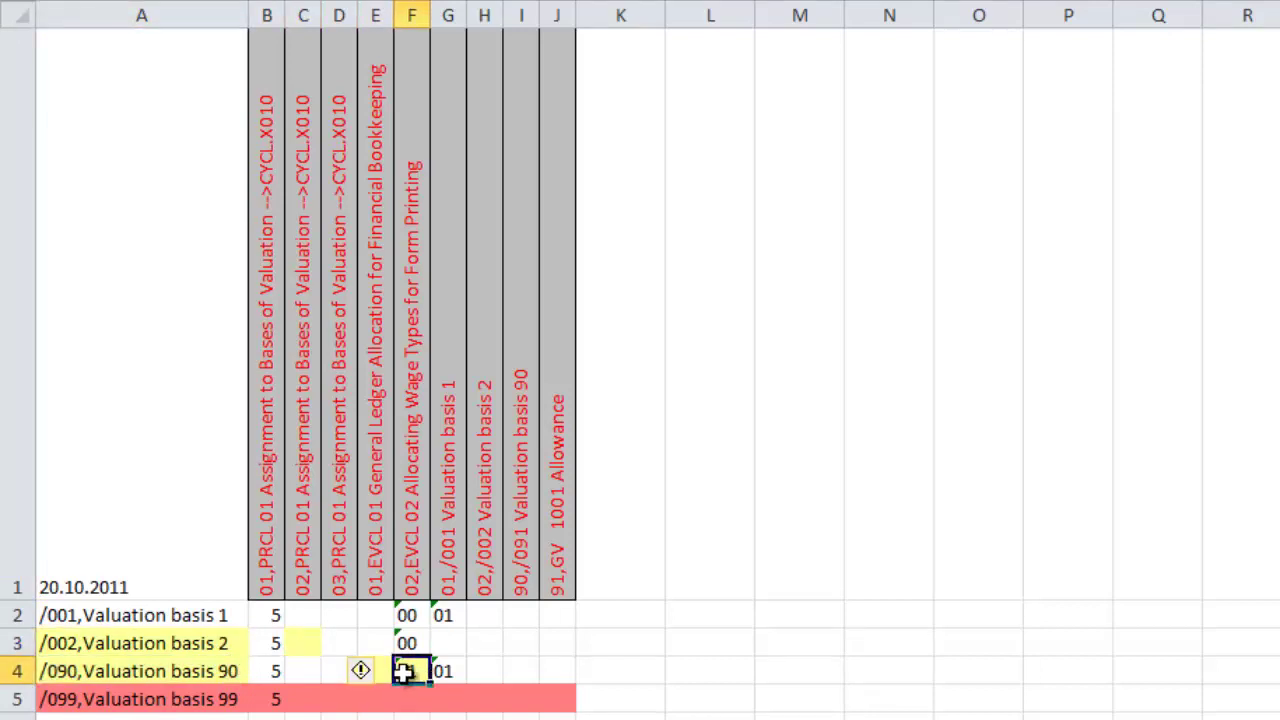
Step: Inspect the deleted /099 wage type row, with value 5 in B5
{"action": "left_click", "coordinate": [210, 699]}
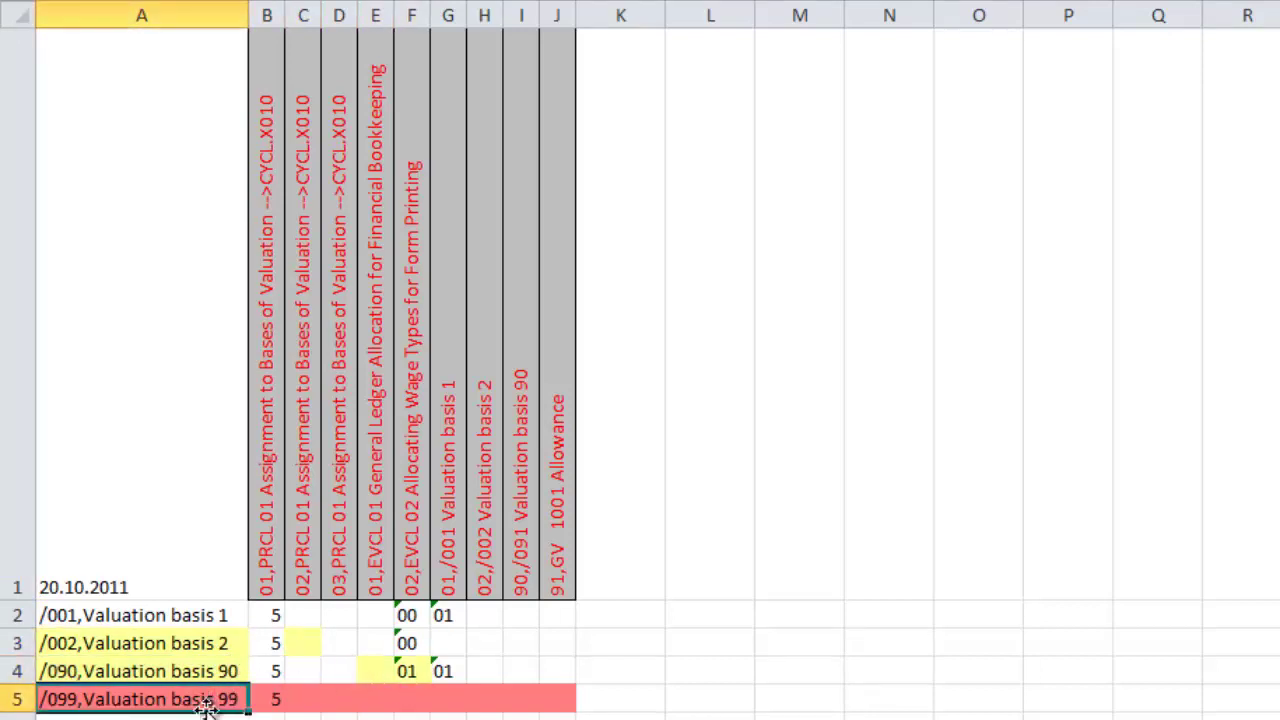
{"action": "left_click", "coordinate": [278, 703]}
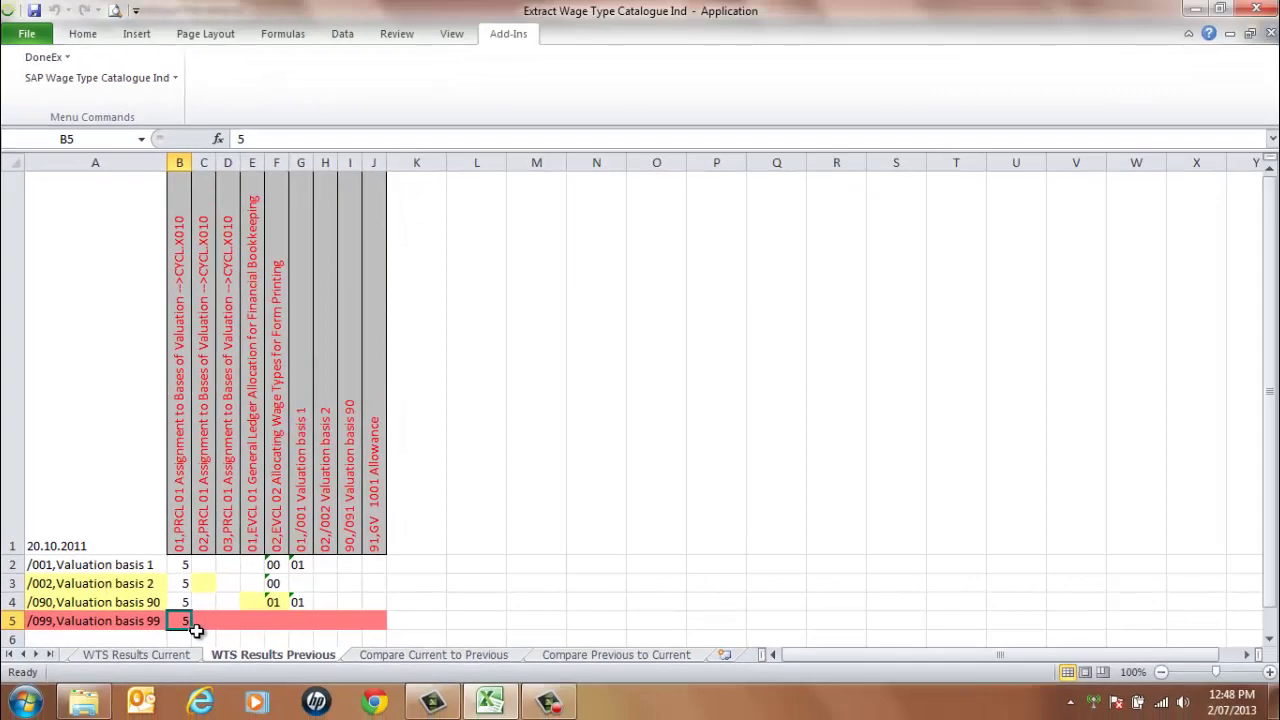
{"action": "left_click", "coordinate": [405, 656]}
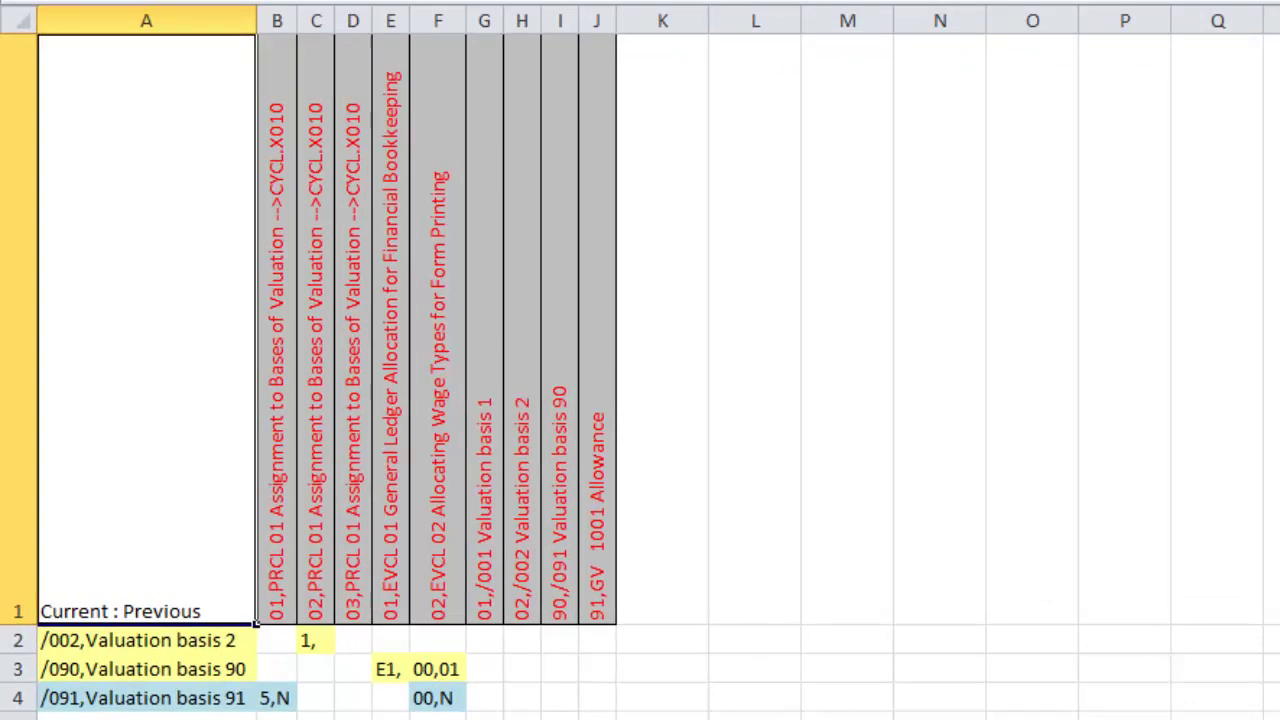
Step: Review the changed /002 and /090 rows, the F1 heading, and F3 (00,01) and F4 (00,N) values
{"action": "left_click_drag", "start_coordinate": [149, 640], "coordinate": [160, 665]}
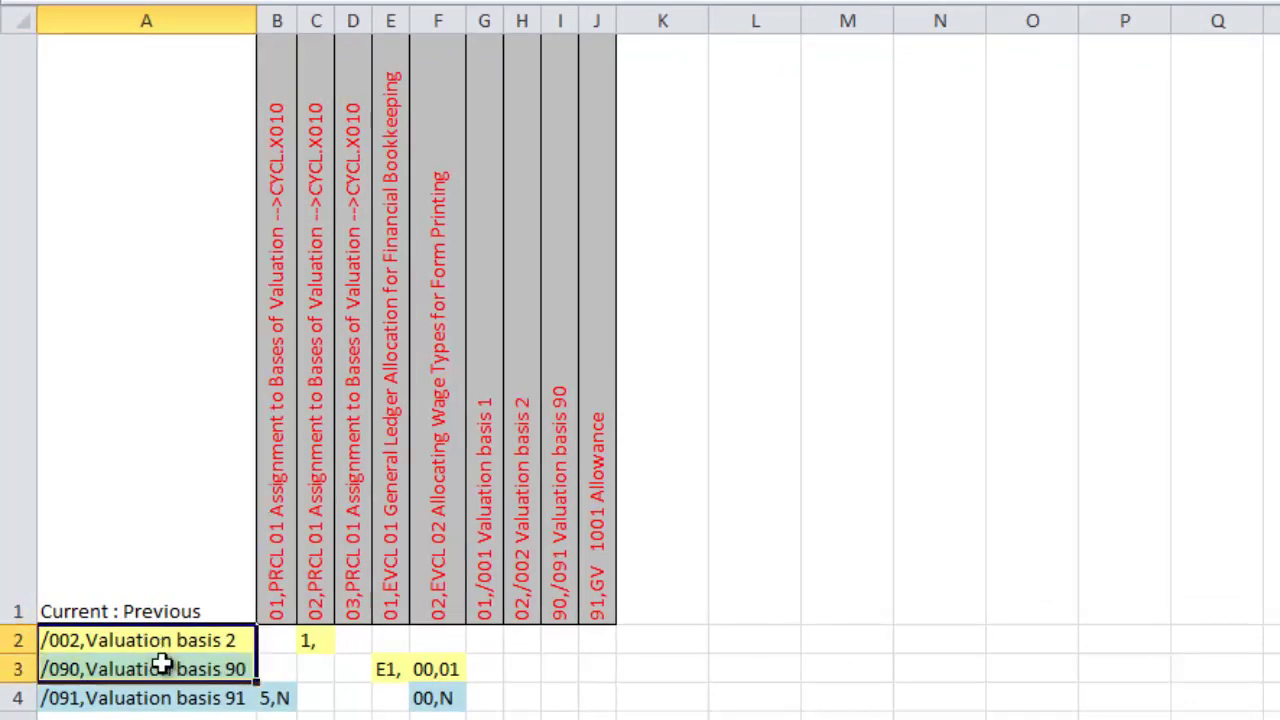
{"action": "left_click", "coordinate": [429, 594]}
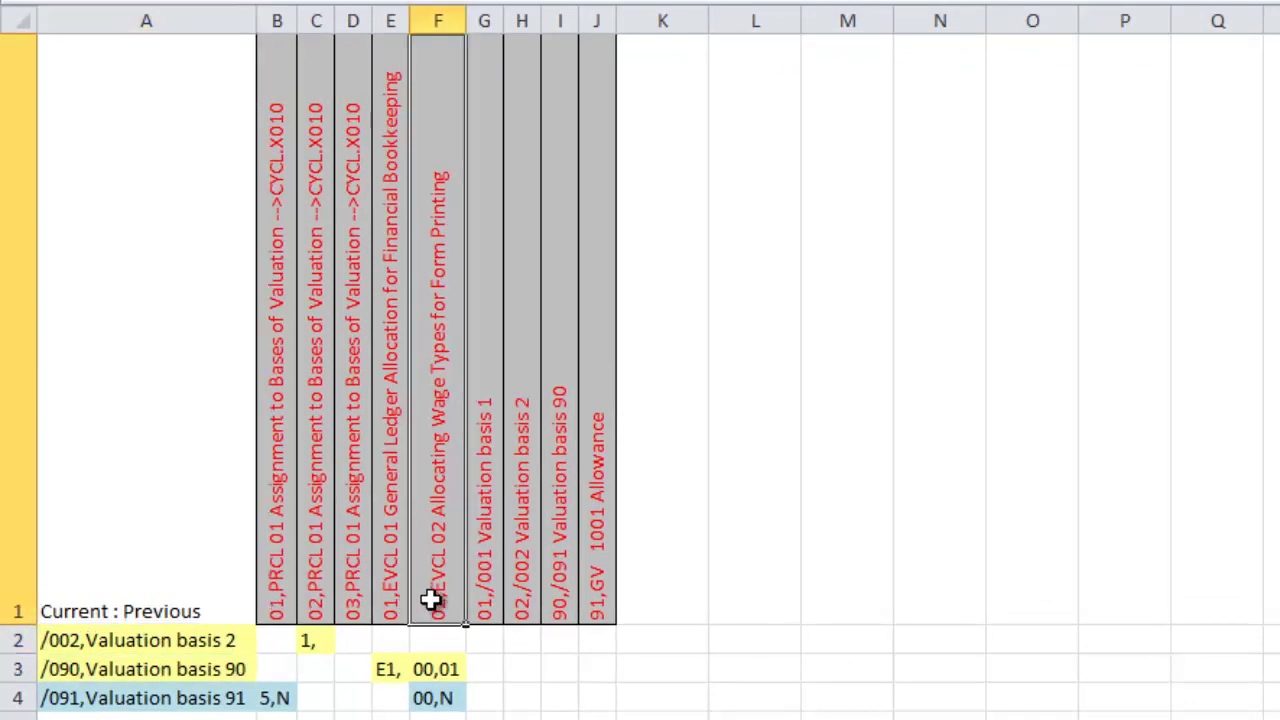
{"action": "left_click", "coordinate": [444, 671]}
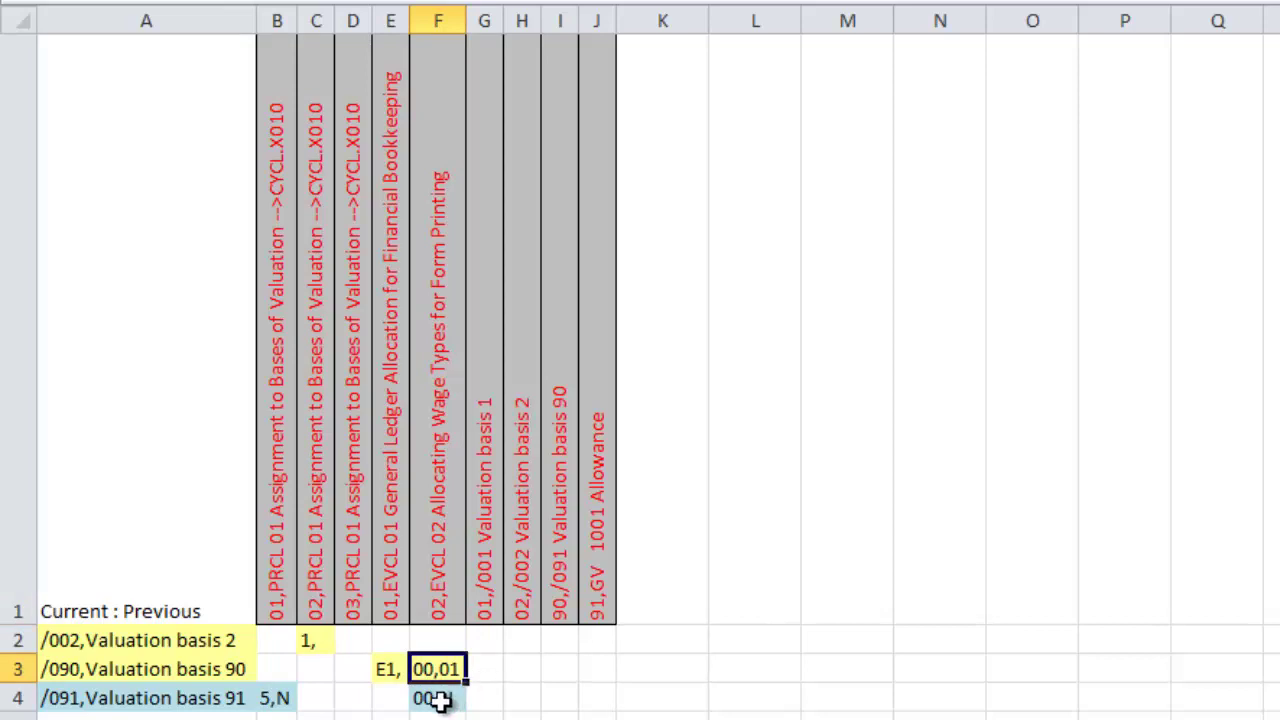
{"action": "left_click", "coordinate": [443, 697]}
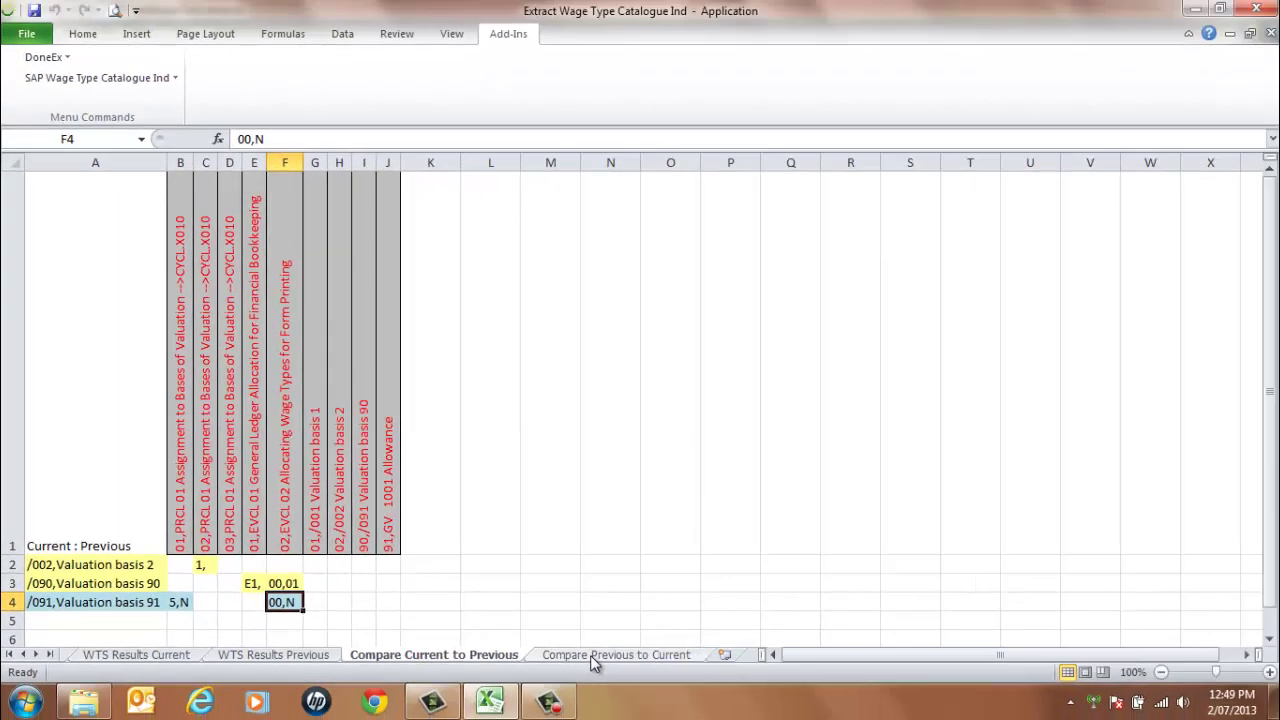
Step: Switch to Compare Previous to Current and inspect F3 (01,00) and deleted /099's 5,D in B4
{"action": "left_click", "coordinate": [608, 662]}
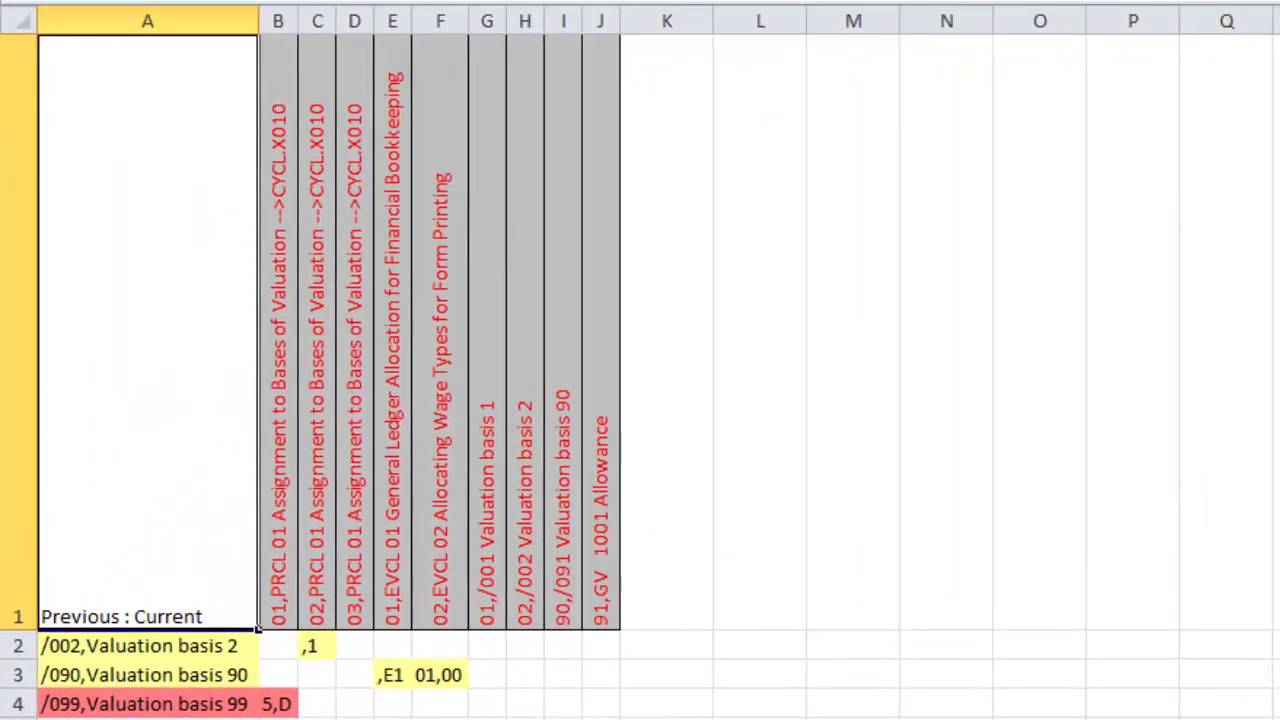
{"action": "left_click", "coordinate": [451, 677]}
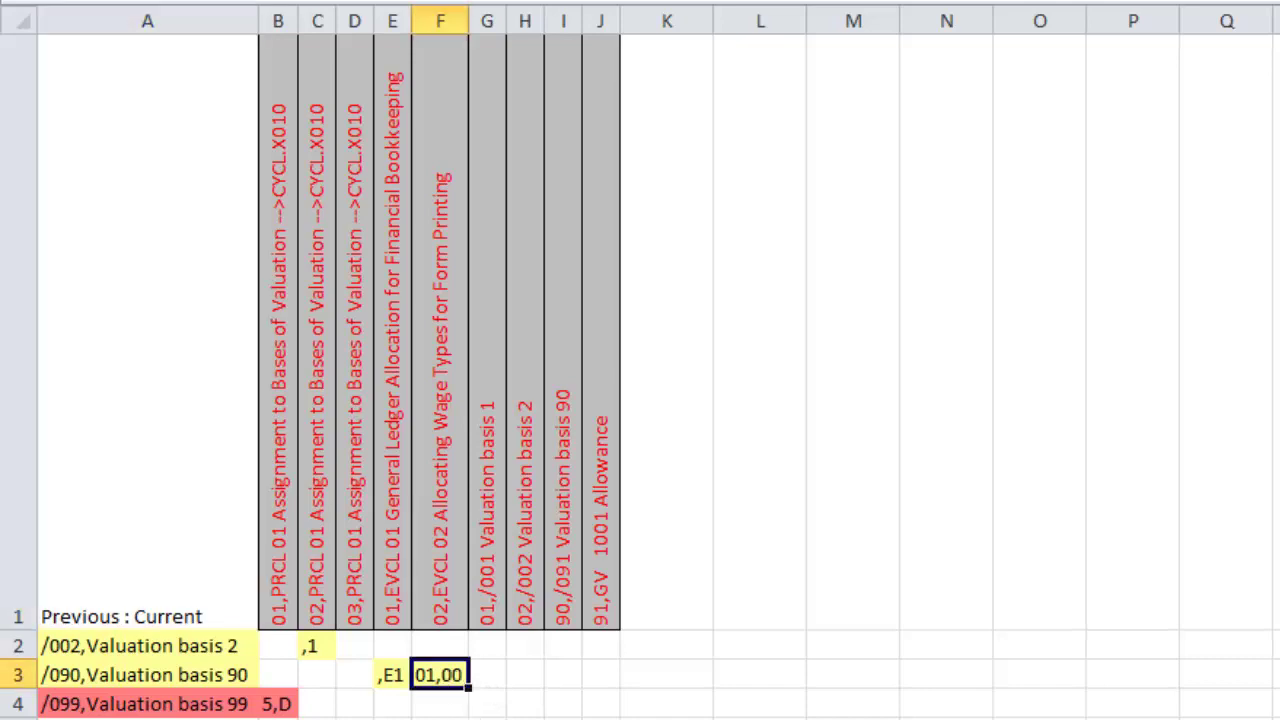
{"action": "left_click", "coordinate": [280, 704]}
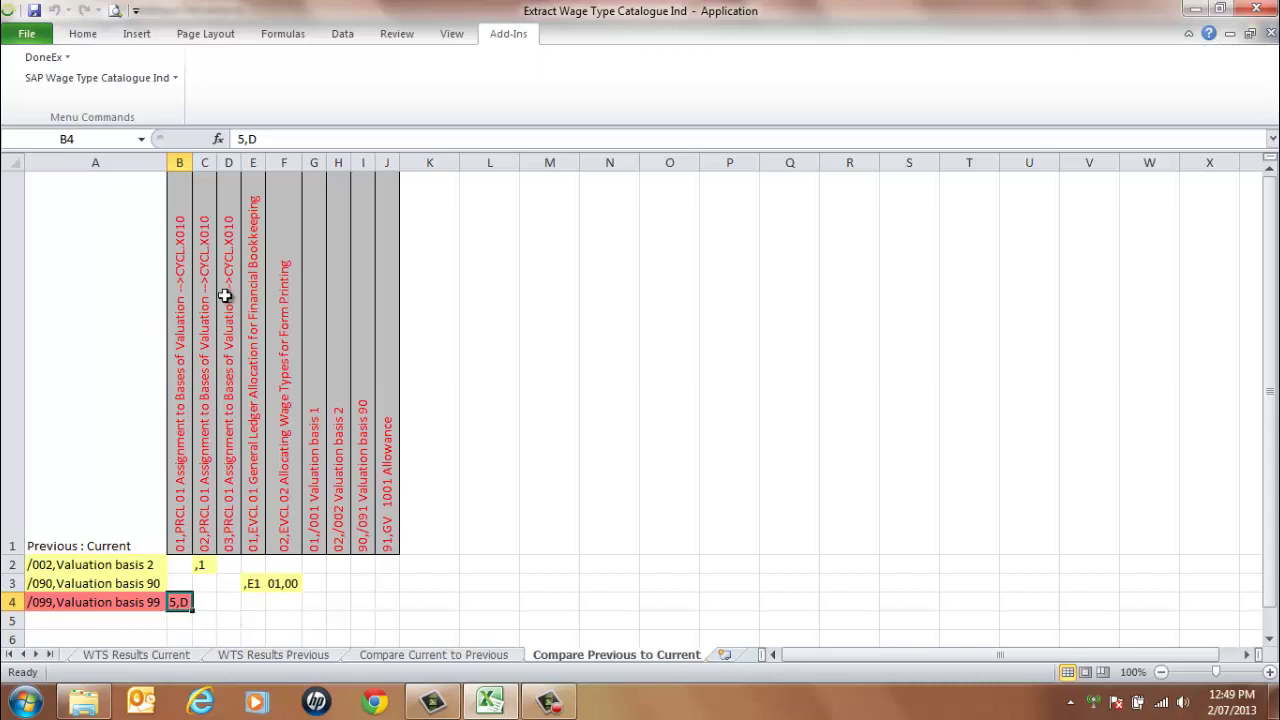
Step: Run Export Data Backup from the SAP Wage Type Catalogue Ind add-in menu
{"action": "left_click", "coordinate": [165, 79]}
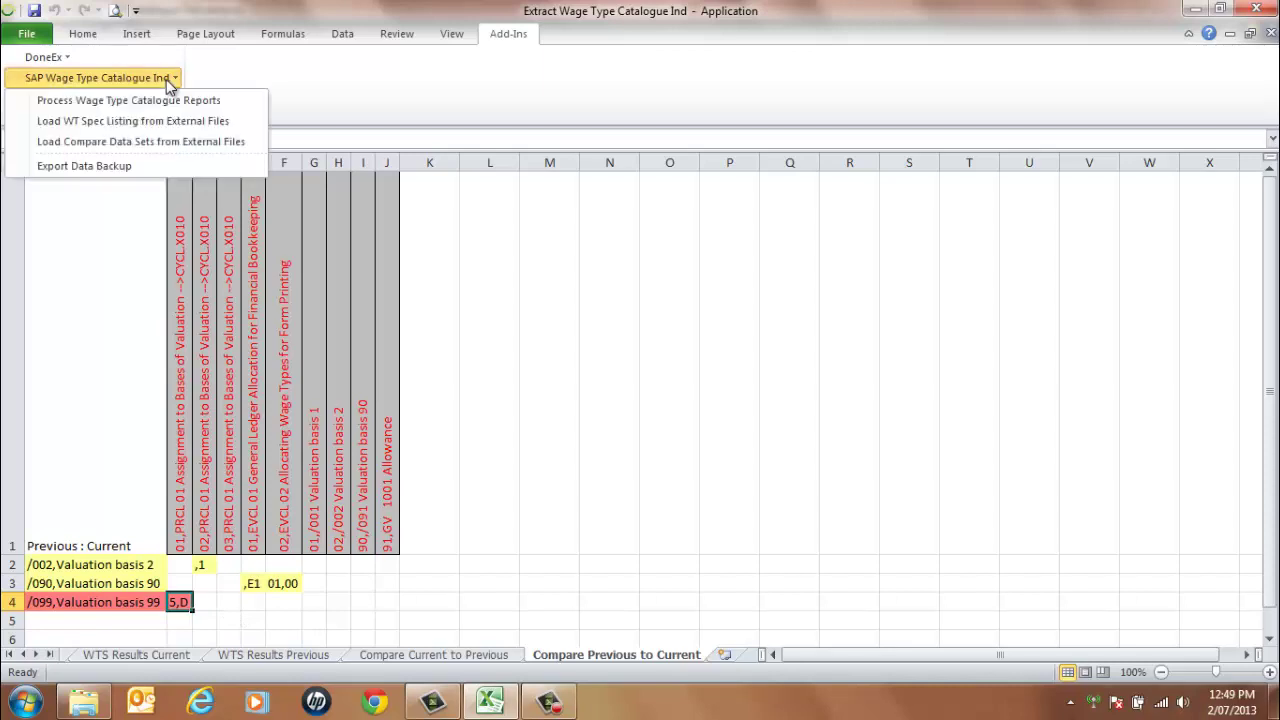
{"action": "left_click", "coordinate": [160, 165]}
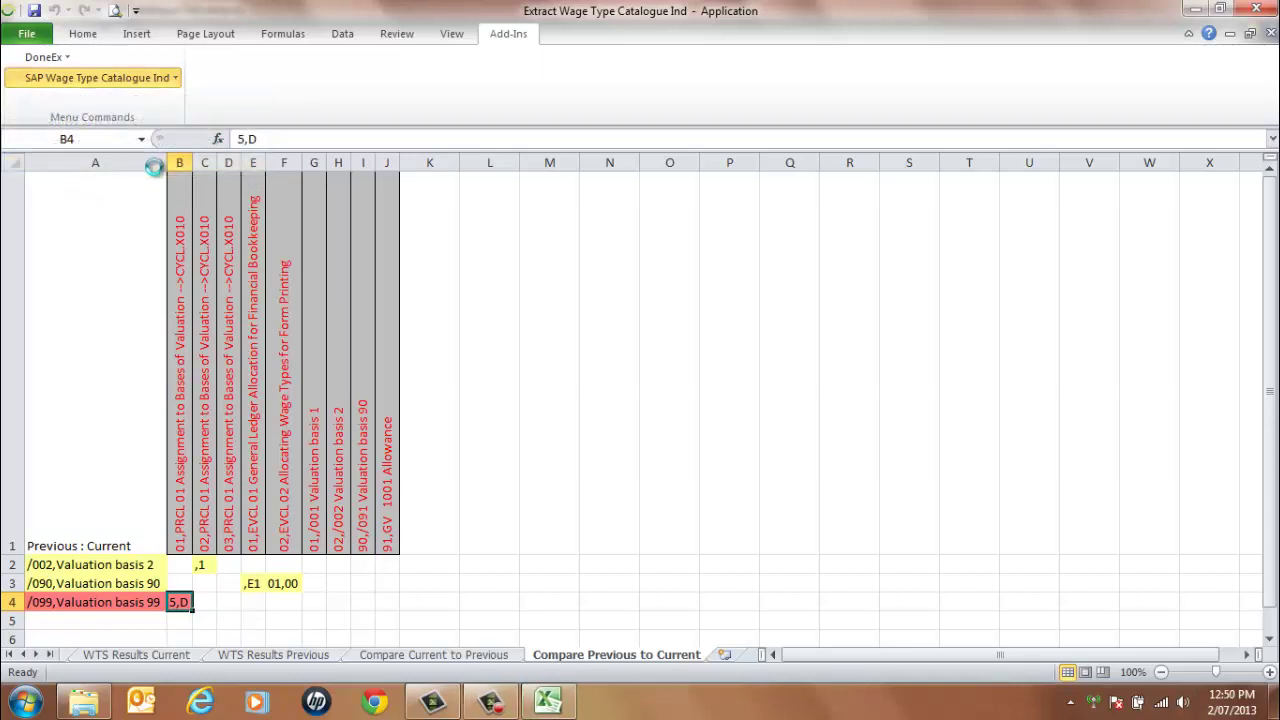